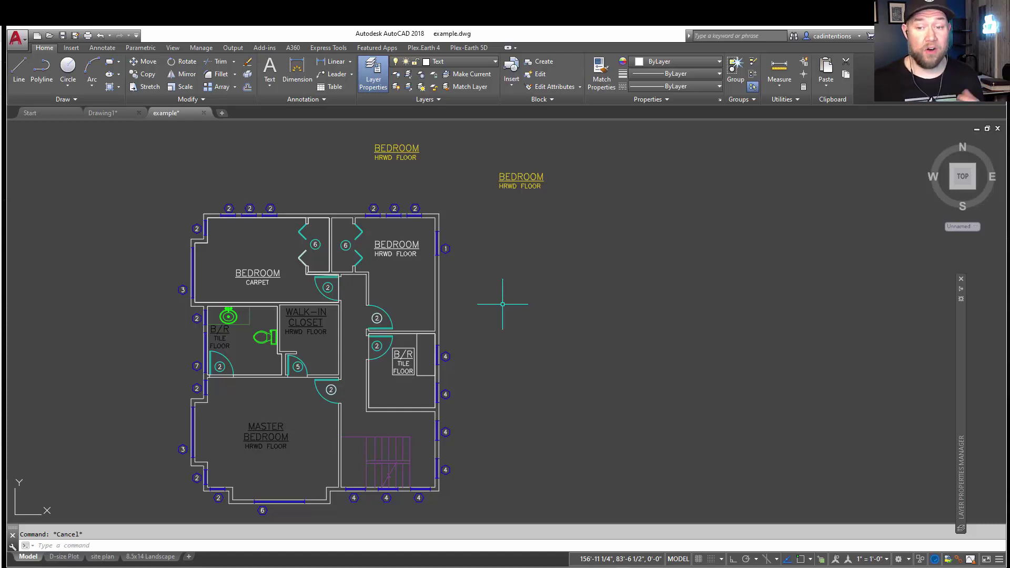
# - Select the window tag at the top wall and make its layer, DB - Windows, current
pyautogui.click(542, 310)
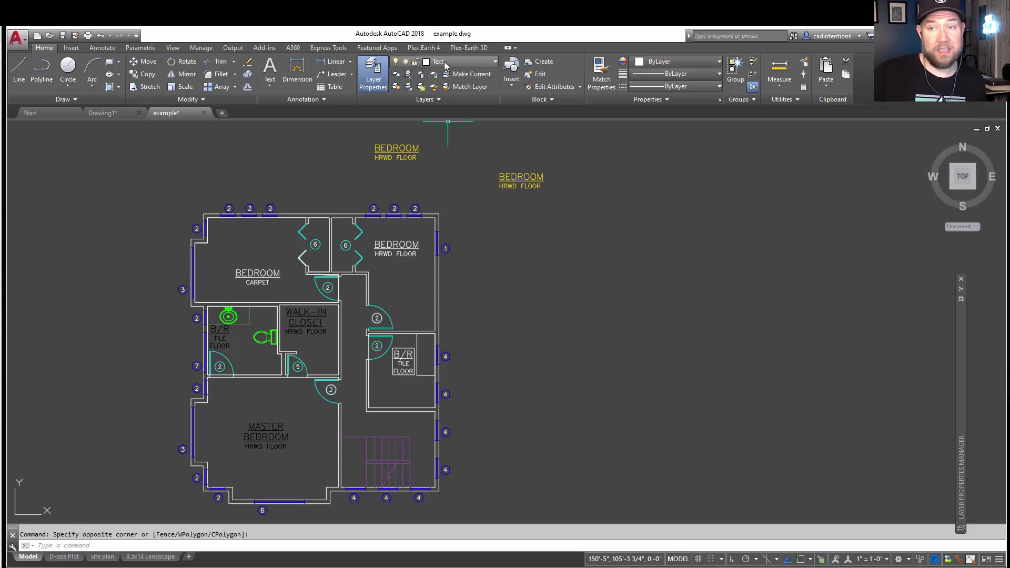
pyautogui.click(418, 204)
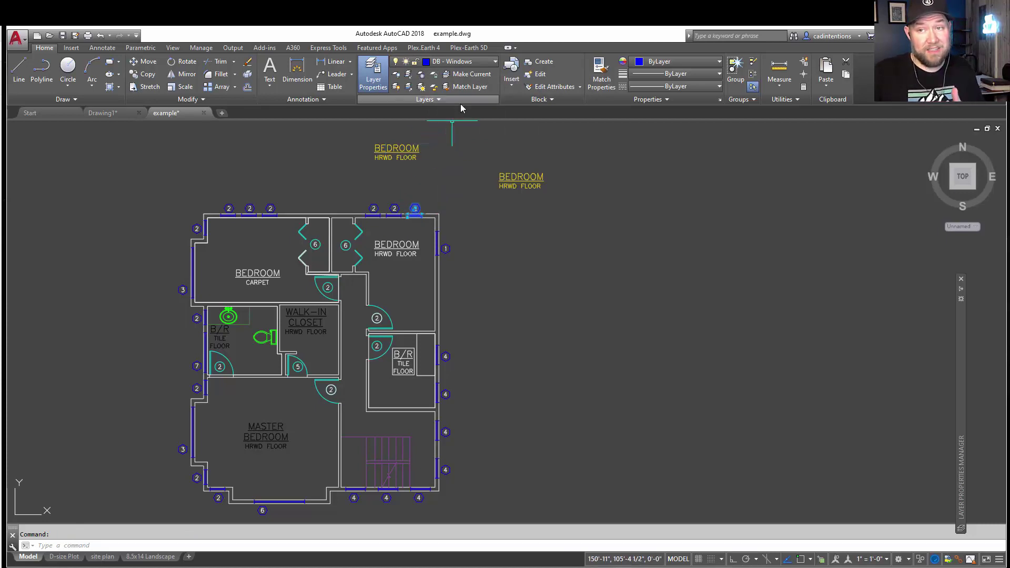
pyautogui.click(471, 76)
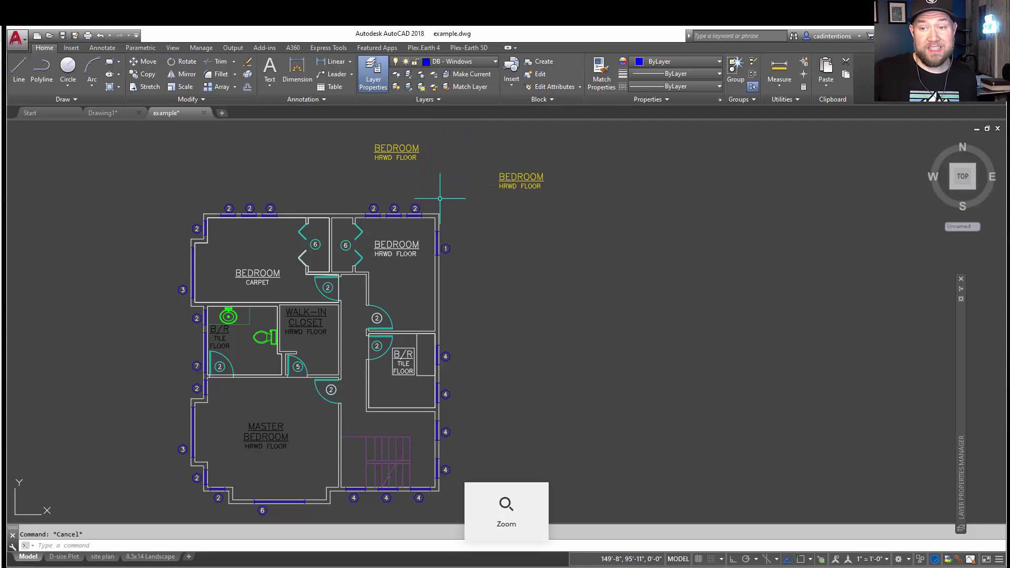
pyautogui.press('Escape')
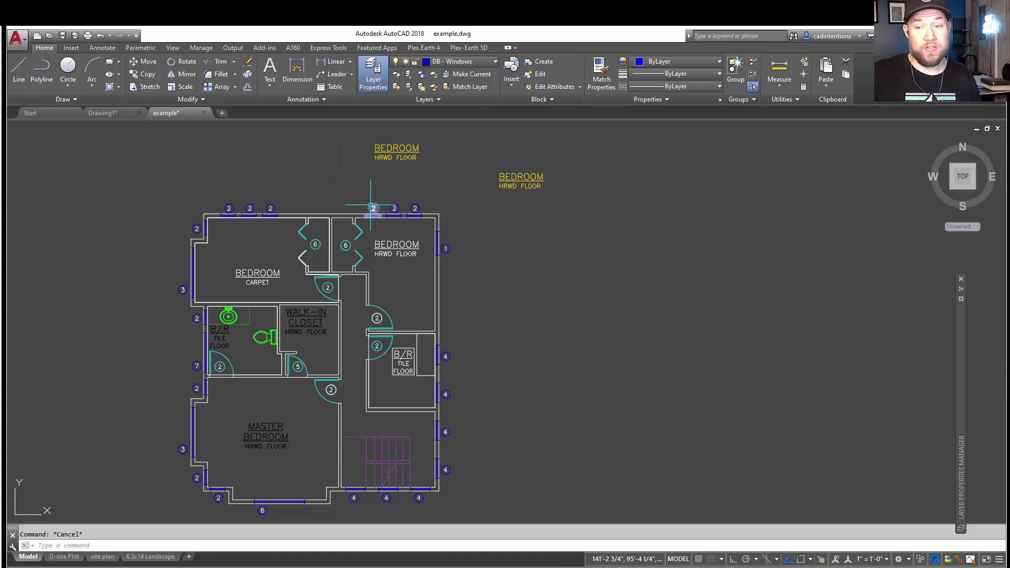
pyautogui.moveTo(372, 209)
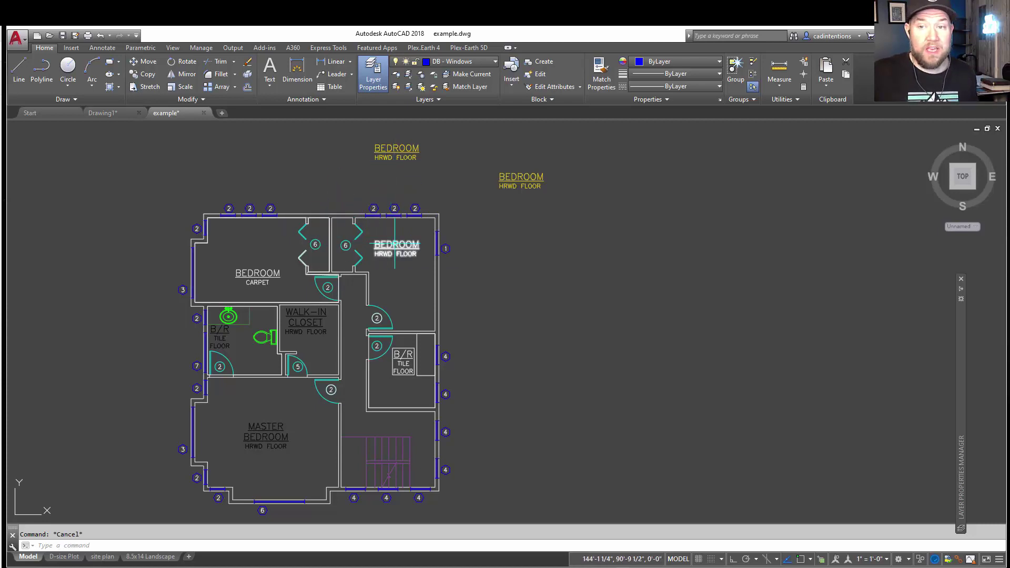
# - Use Change to Current Layer (LAYCUR) on the right bedroom's BEDROOM label
pyautogui.click(424, 98)
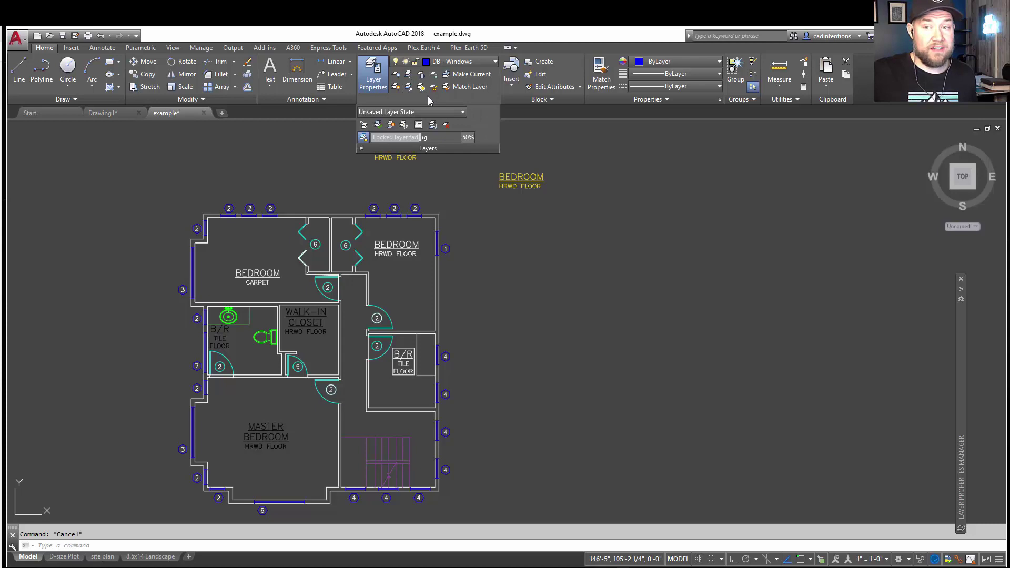
pyautogui.click(378, 125)
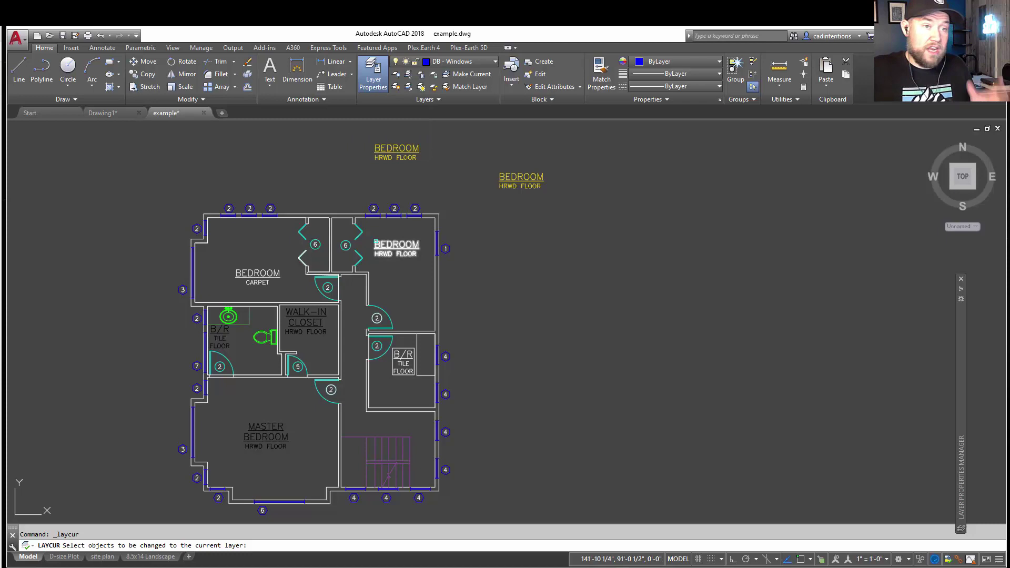
pyautogui.click(376, 243)
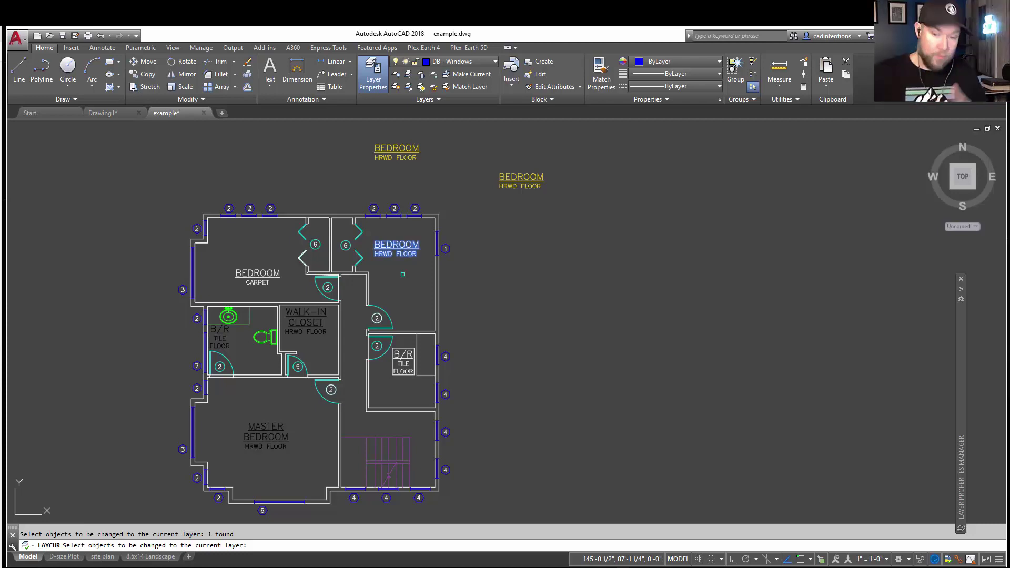
pyautogui.press('Return')
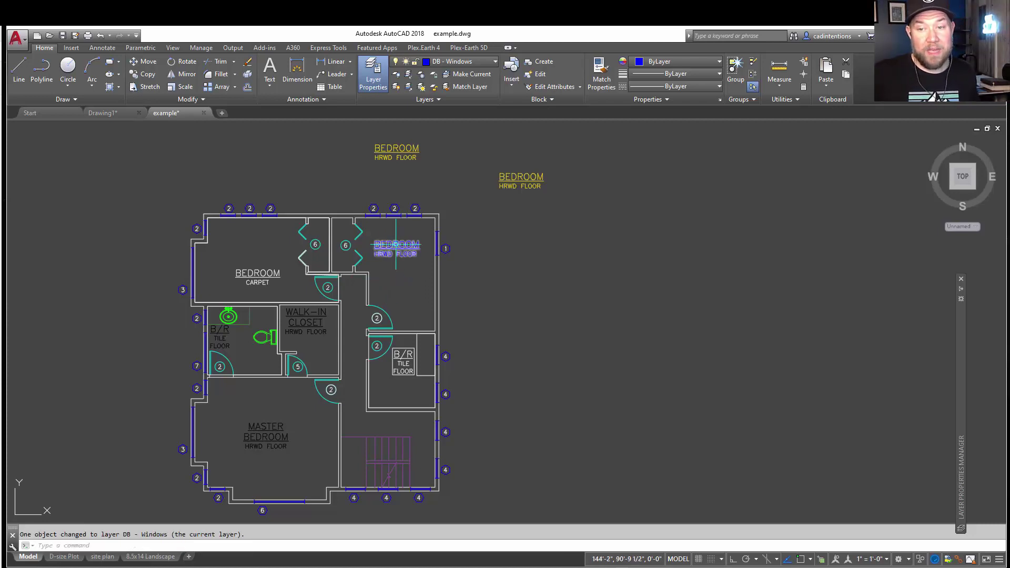
pyautogui.press('Escape')
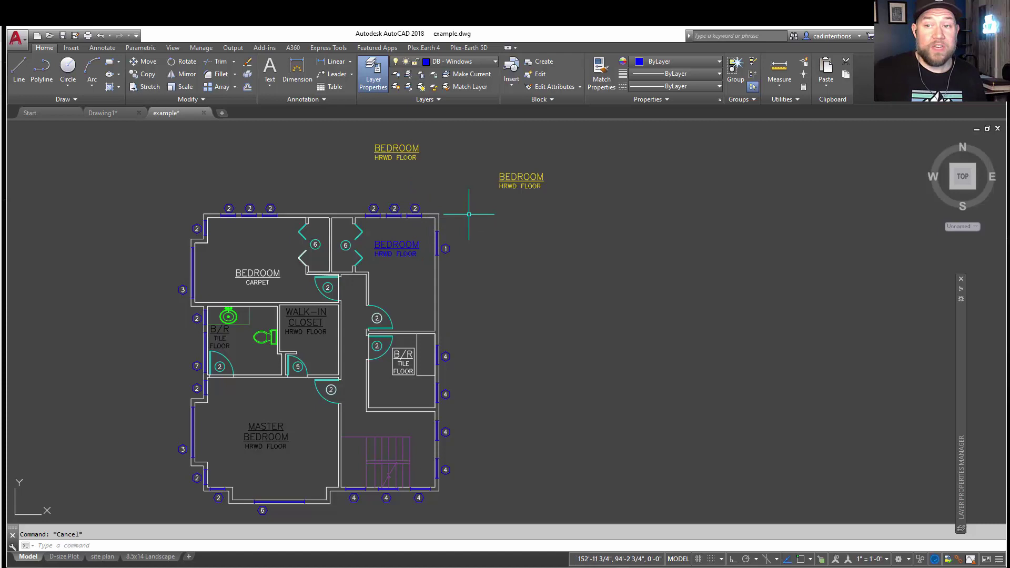
# - Match the left BEDROOM CARPET label's layer to the right bedroom label with LAYMCH
pyautogui.click(464, 90)
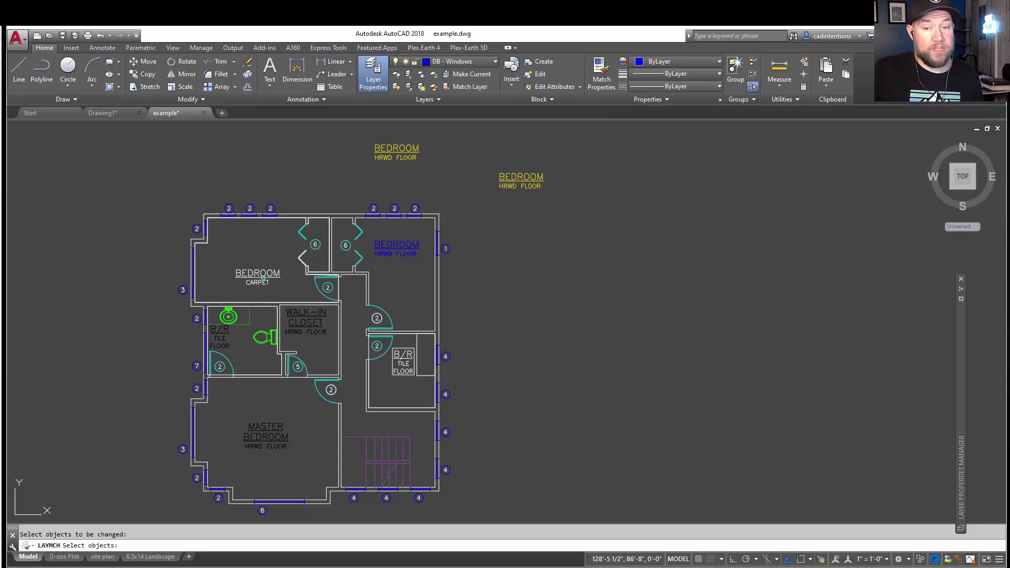
pyautogui.click(263, 277)
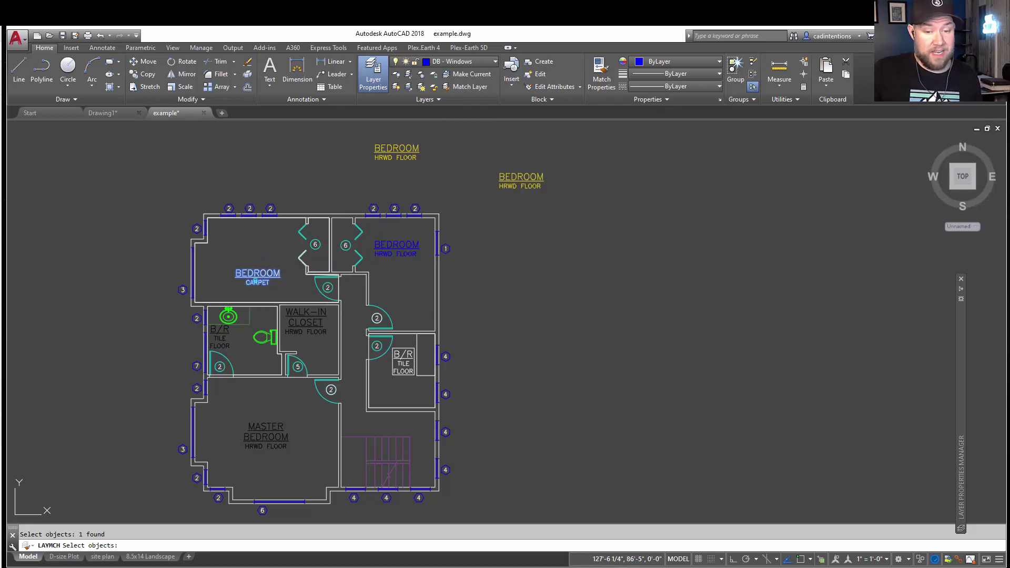
pyautogui.press('Return')
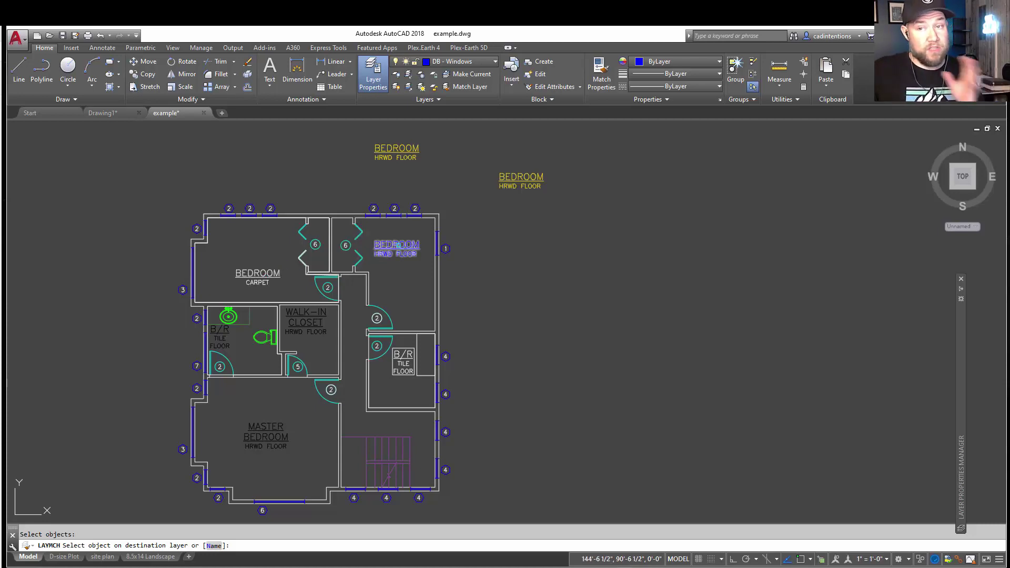
pyautogui.click(397, 245)
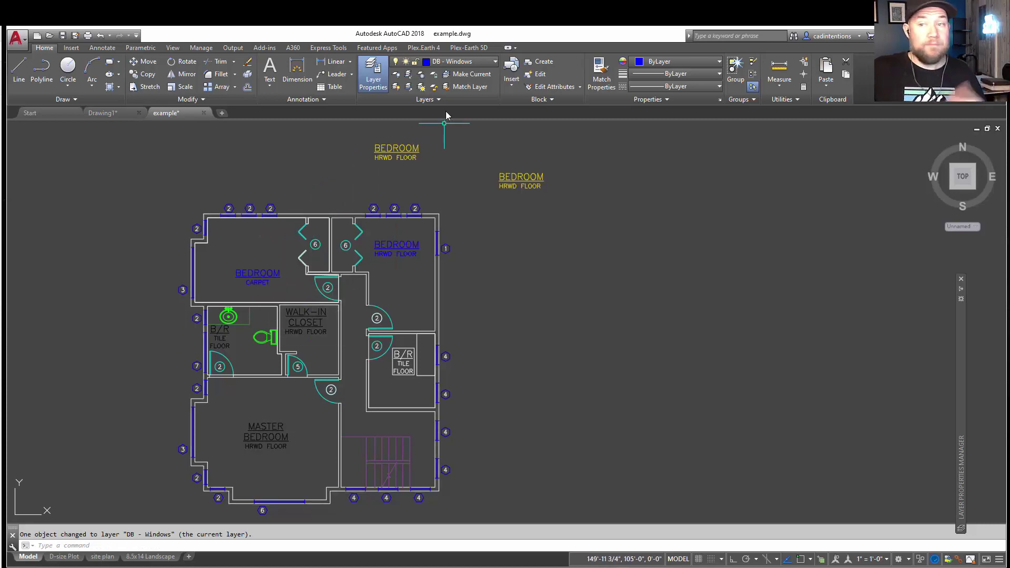
# - Match both BEDROOM labels to the B/R TILE FLOOR label's Text layer and check the result
pyautogui.click(467, 90)
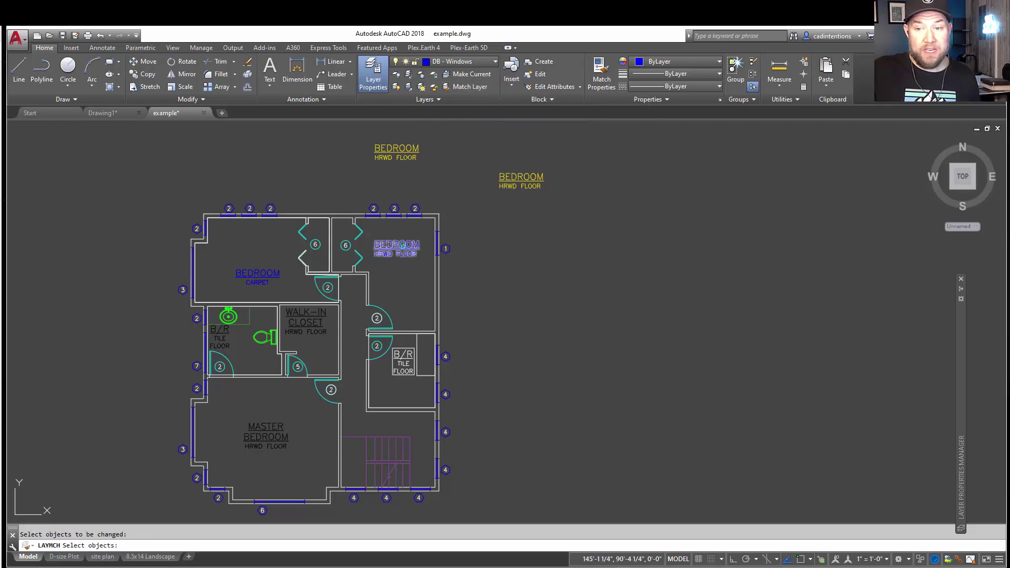
pyautogui.click(402, 245)
pyautogui.click(236, 273)
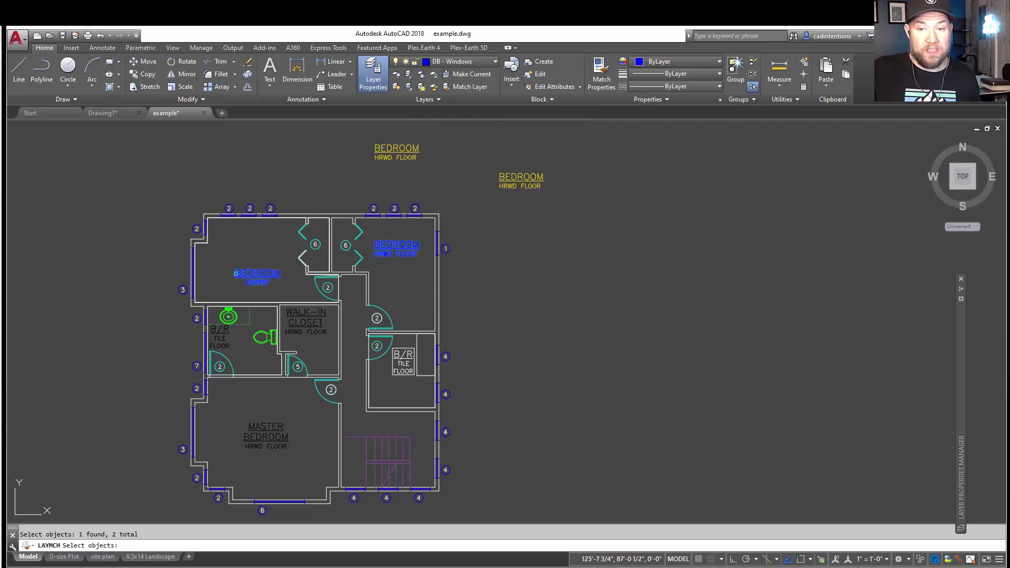
pyautogui.press('Return')
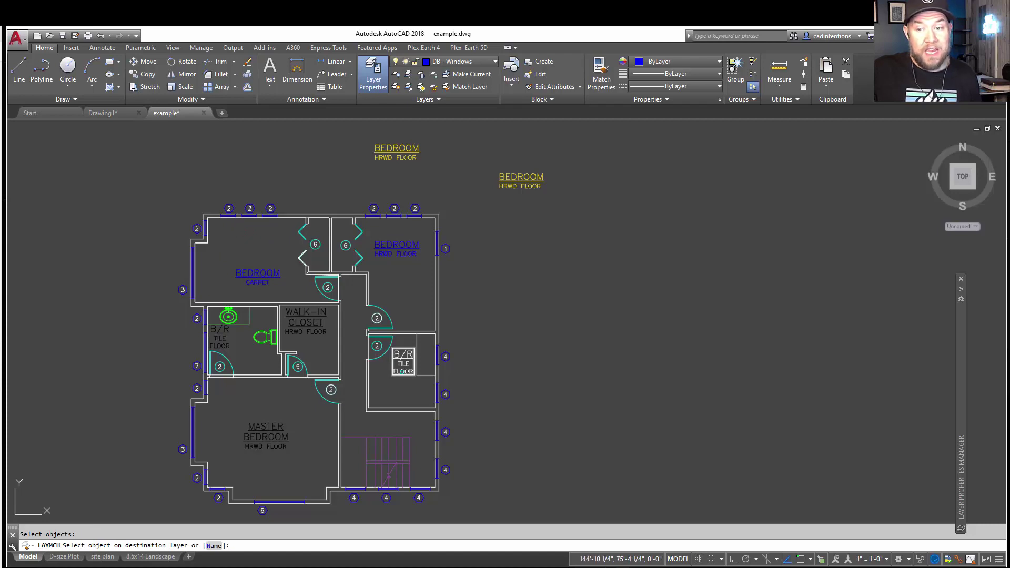
pyautogui.click(402, 369)
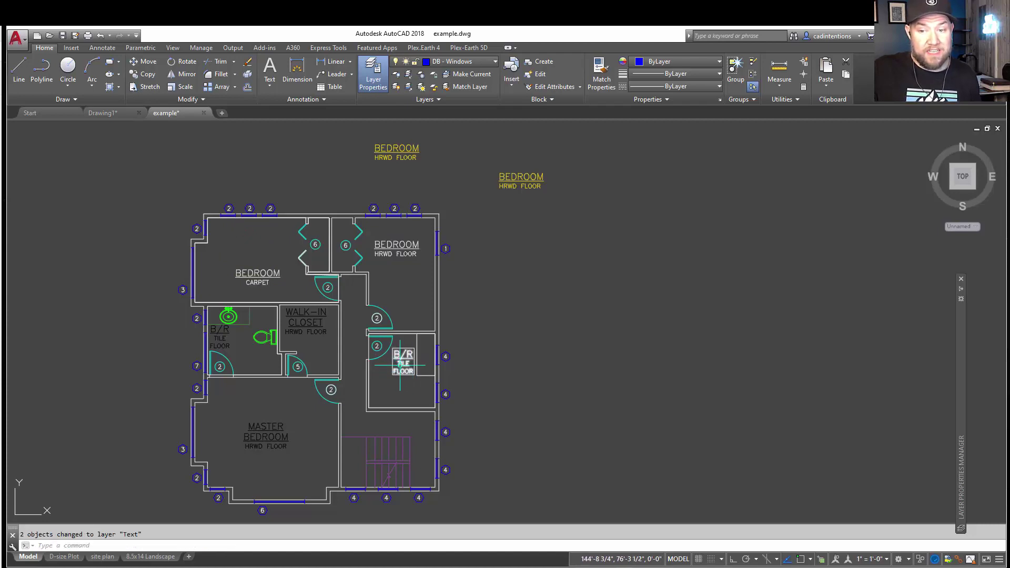
pyautogui.click(400, 364)
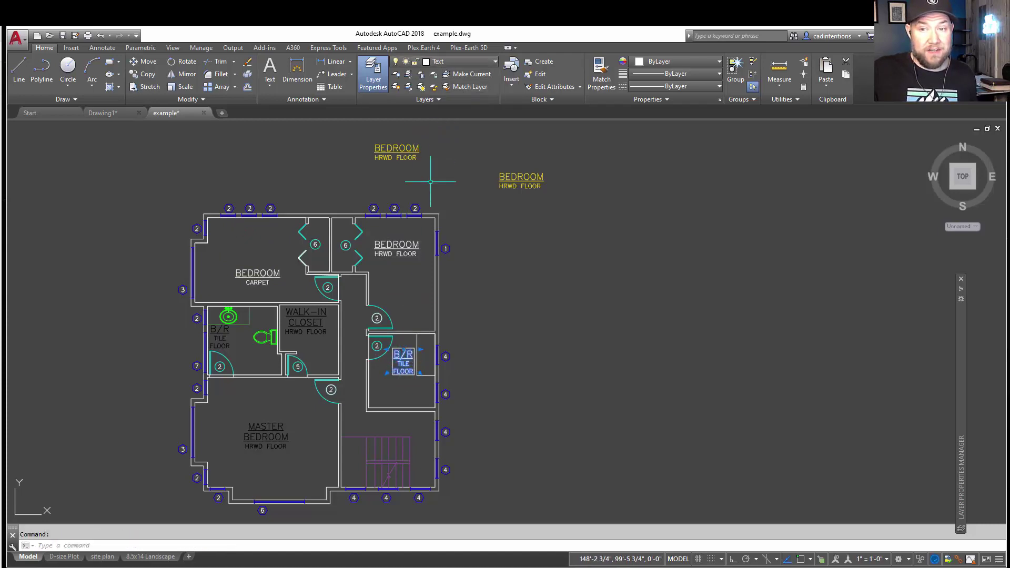
pyautogui.press('Escape')
pyautogui.click(396, 245)
# - Clear the bedroom label selection and expand the Layers panel's extra tools
pyautogui.click(258, 273)
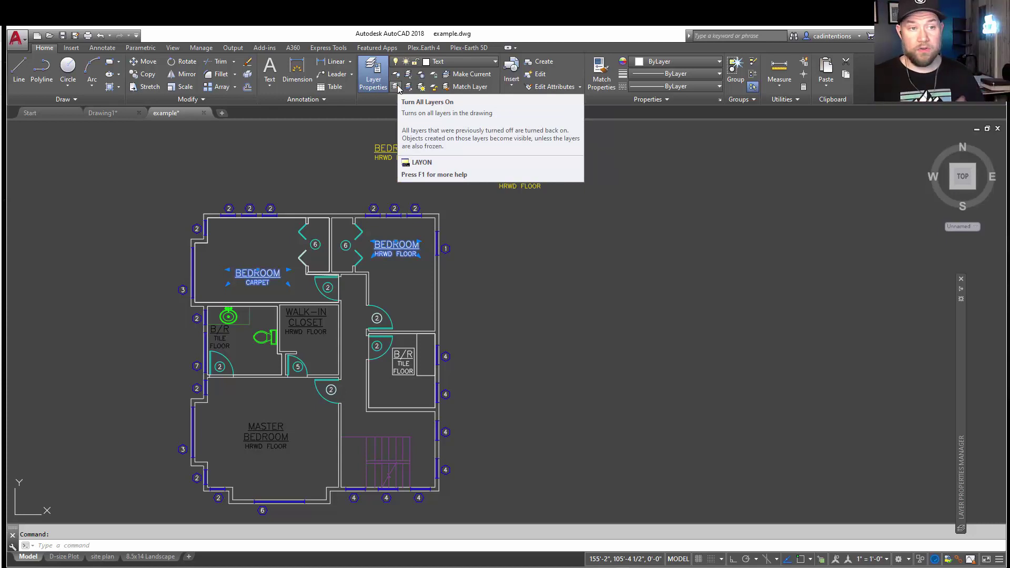
pyautogui.press('Escape')
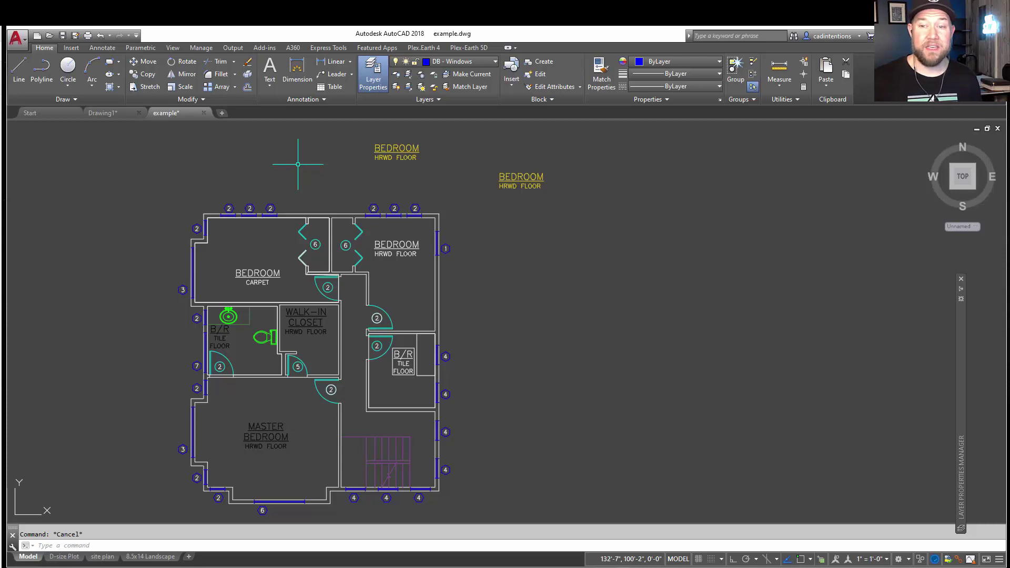
pyautogui.click(436, 101)
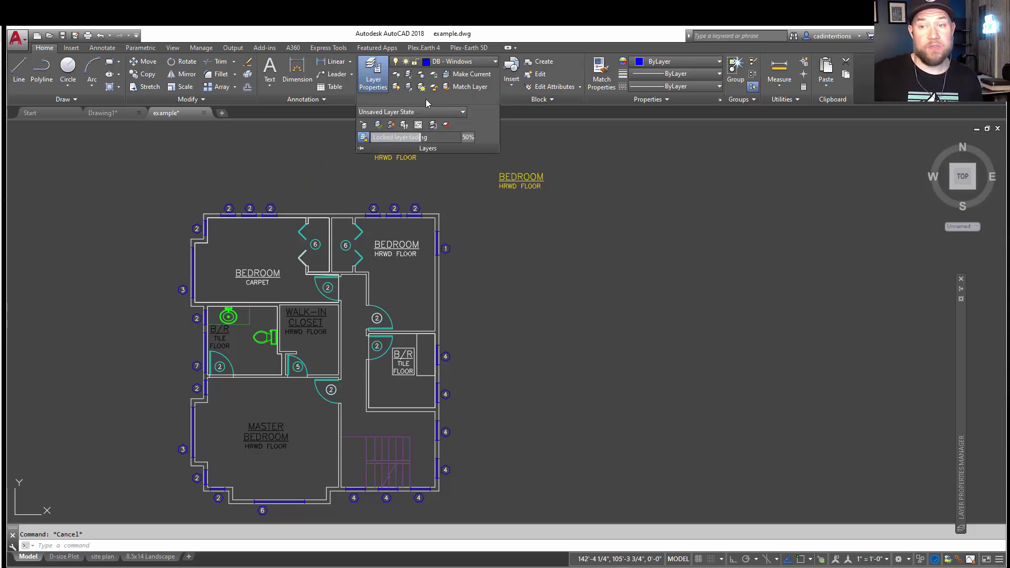
# - Check which layers the right bedroom and MASTER BEDROOM labels sit on
pyautogui.click(433, 127)
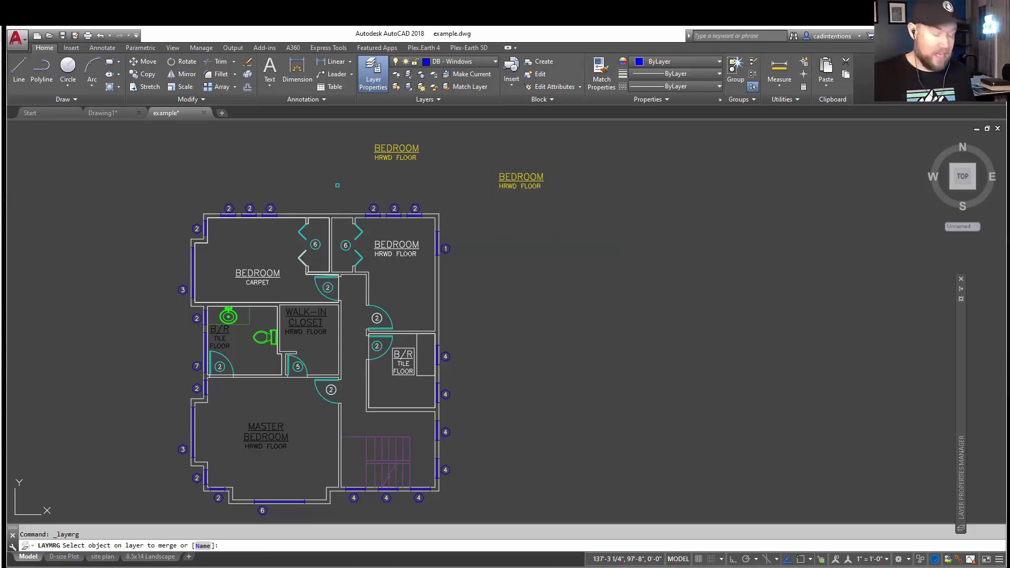
pyautogui.press('Escape')
pyautogui.click(380, 258)
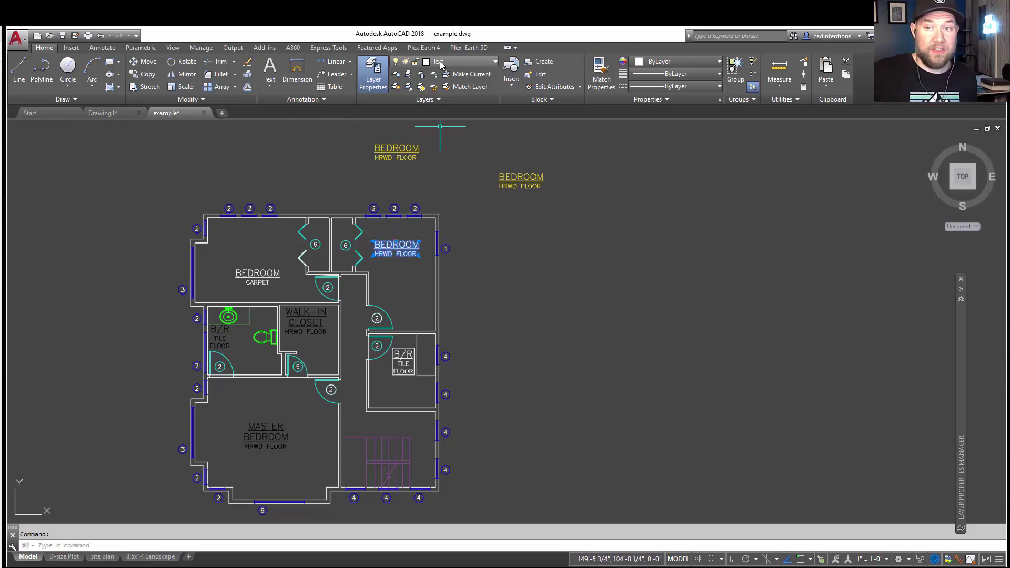
pyautogui.press('Escape')
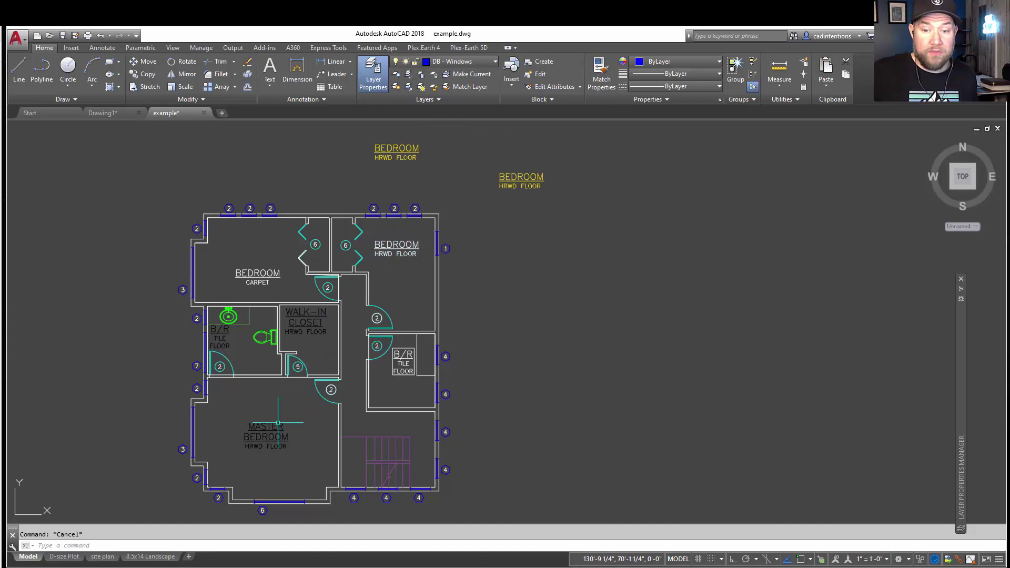
pyautogui.click(276, 420)
pyautogui.click(248, 426)
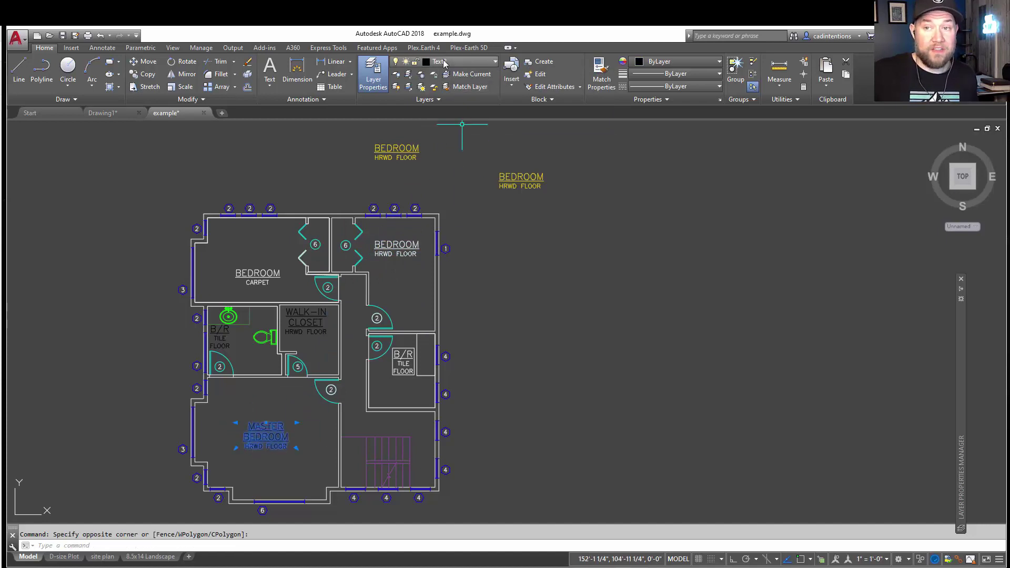
pyautogui.press('Escape')
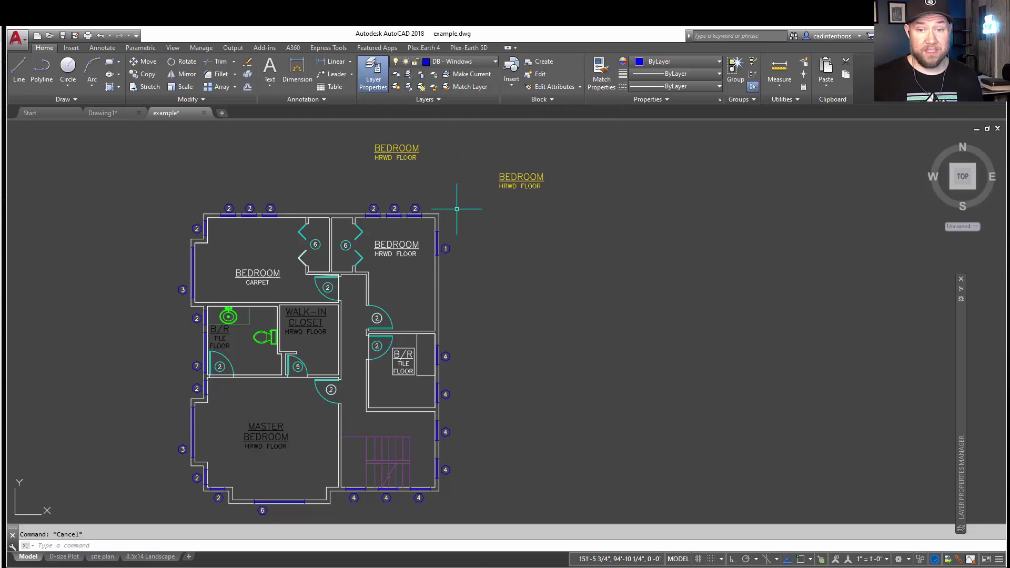
# - Merge Text2 into the Text layer with LAYMRG, confirming with y
pyautogui.click(426, 99)
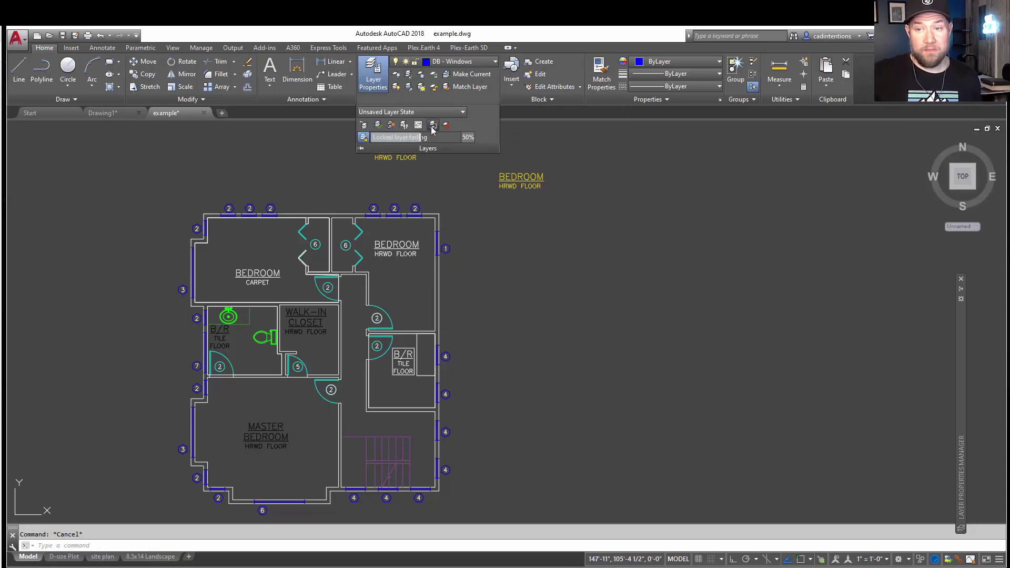
pyautogui.click(432, 126)
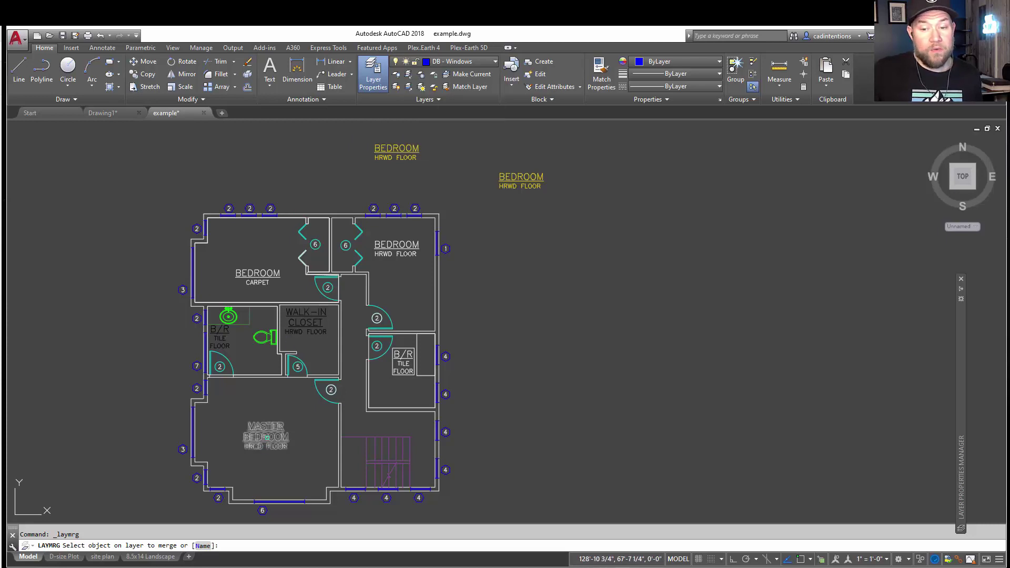
pyautogui.click(267, 436)
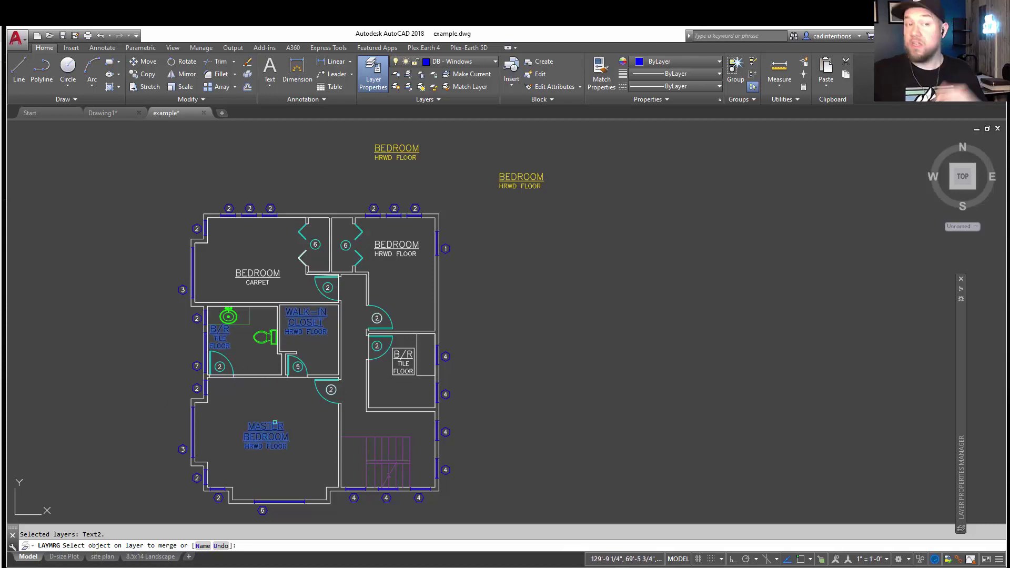
pyautogui.press('Return')
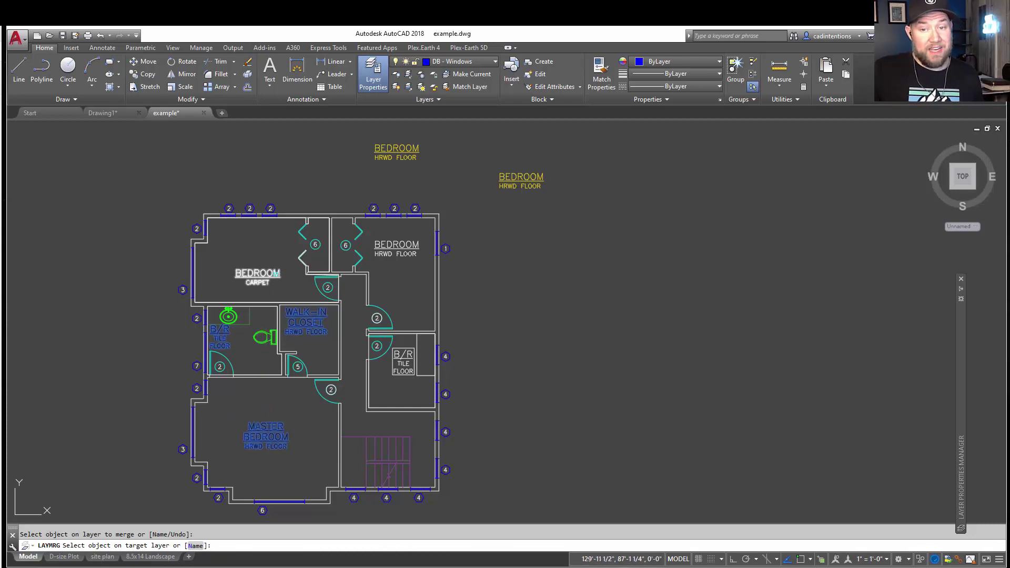
pyautogui.click(277, 273)
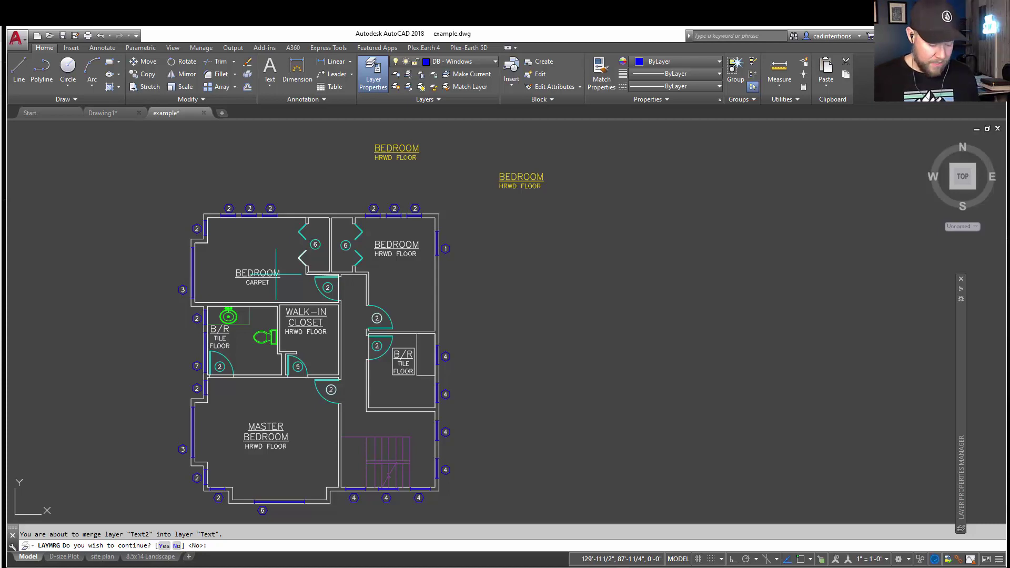
pyautogui.write('y')
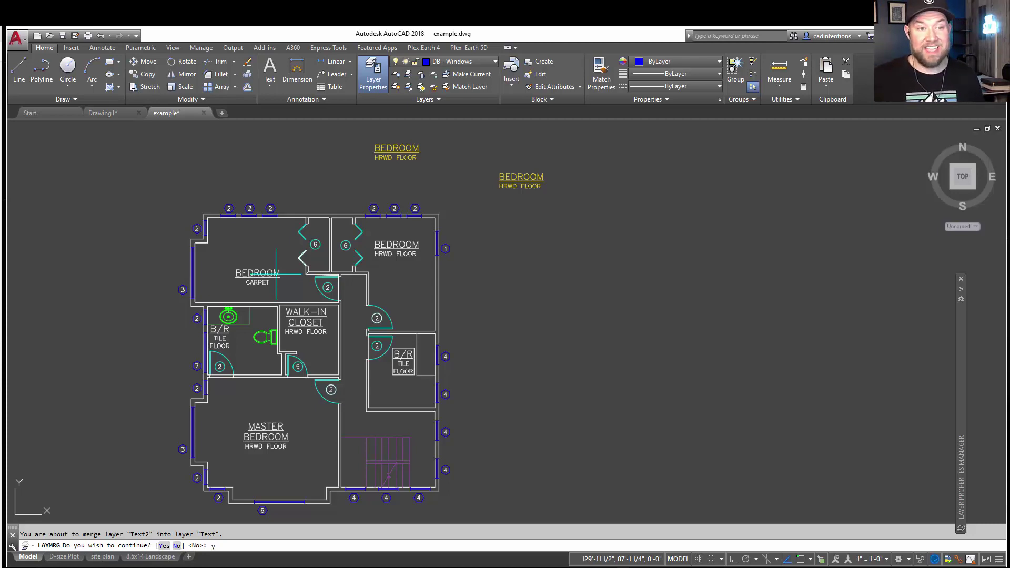
pyautogui.press('Return')
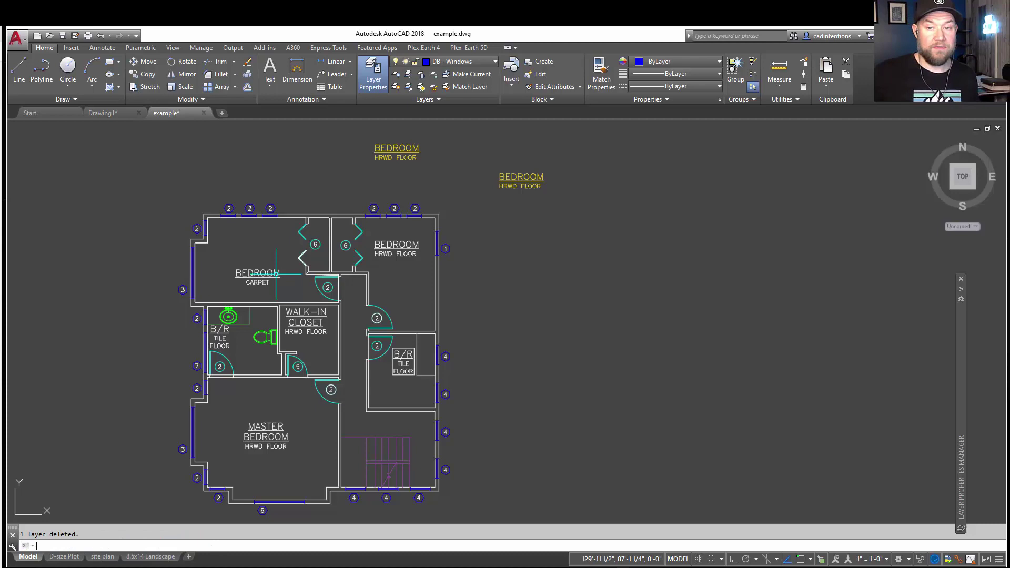
# - Review the Layer dropdown list, then expand the Layers panel's extra tools
pyautogui.press('Escape')
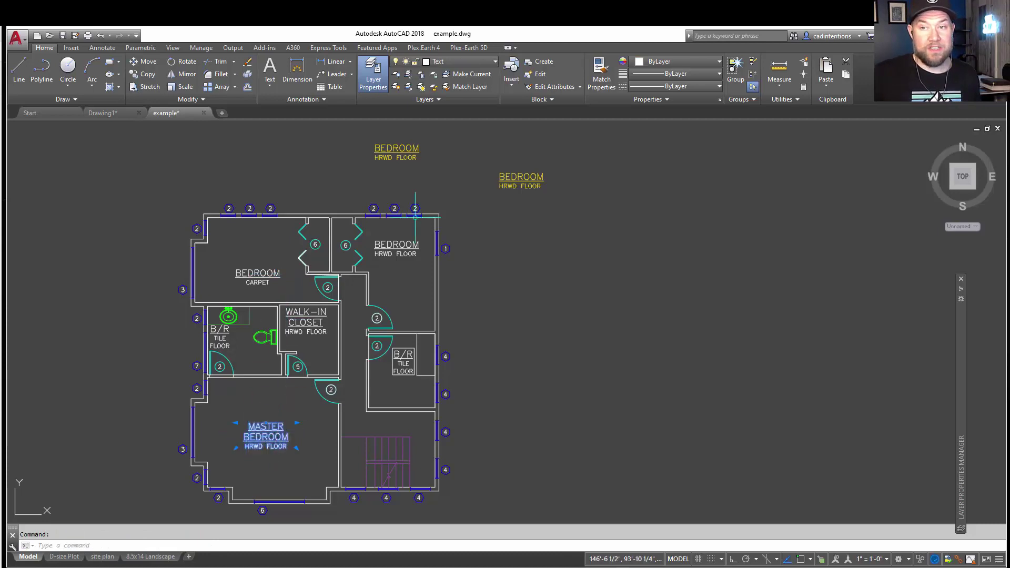
pyautogui.click(457, 61)
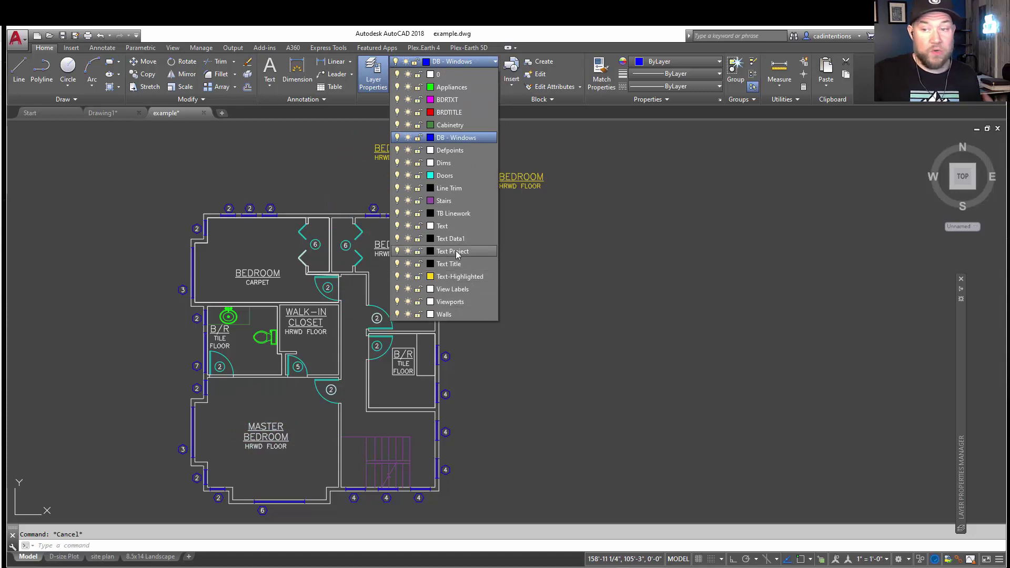
pyautogui.click(537, 278)
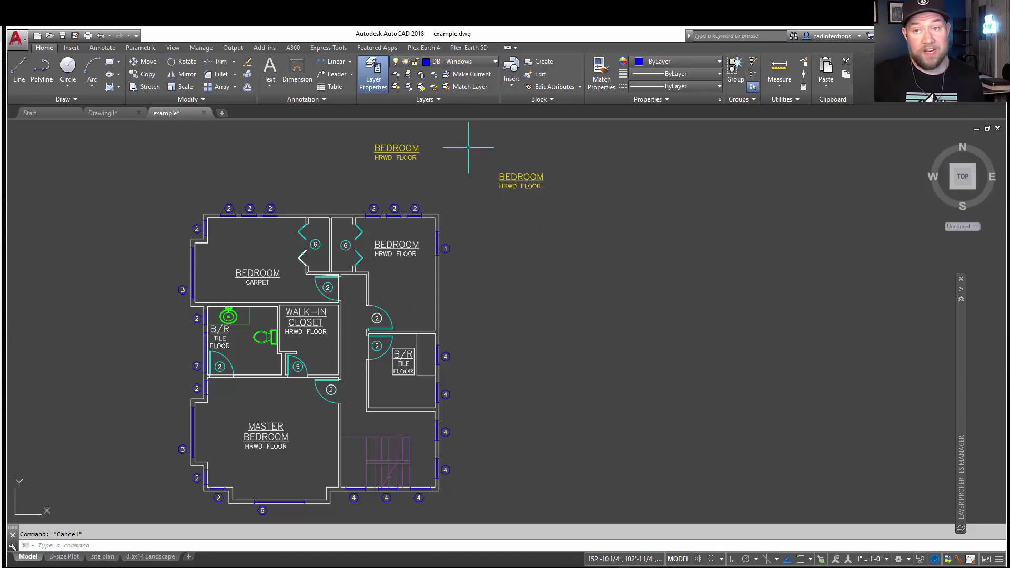
pyautogui.click(437, 100)
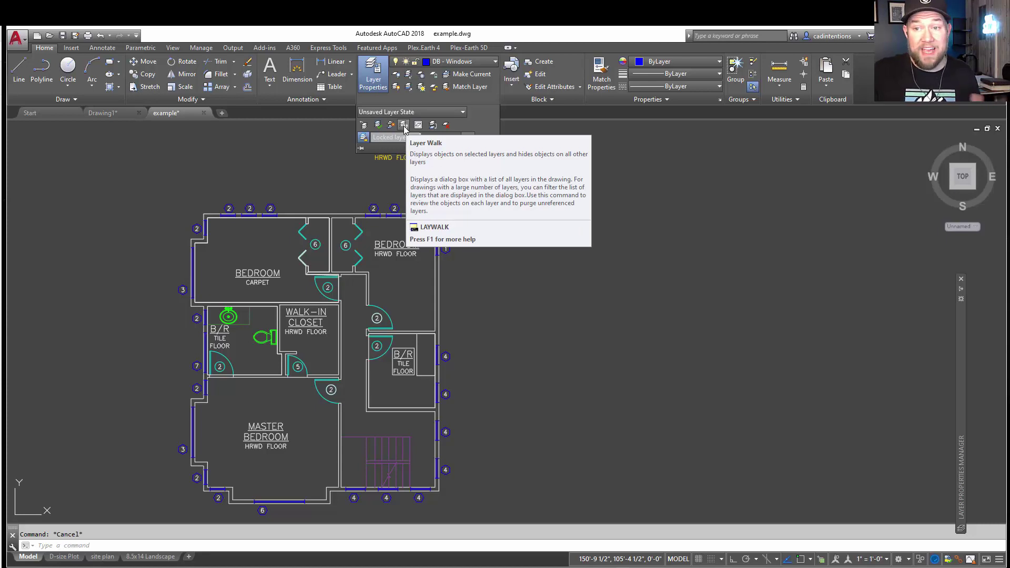
# - In LayerWalk, view layers 0, Appliances, DB - Windows and Dims one at a time
pyautogui.click(404, 126)
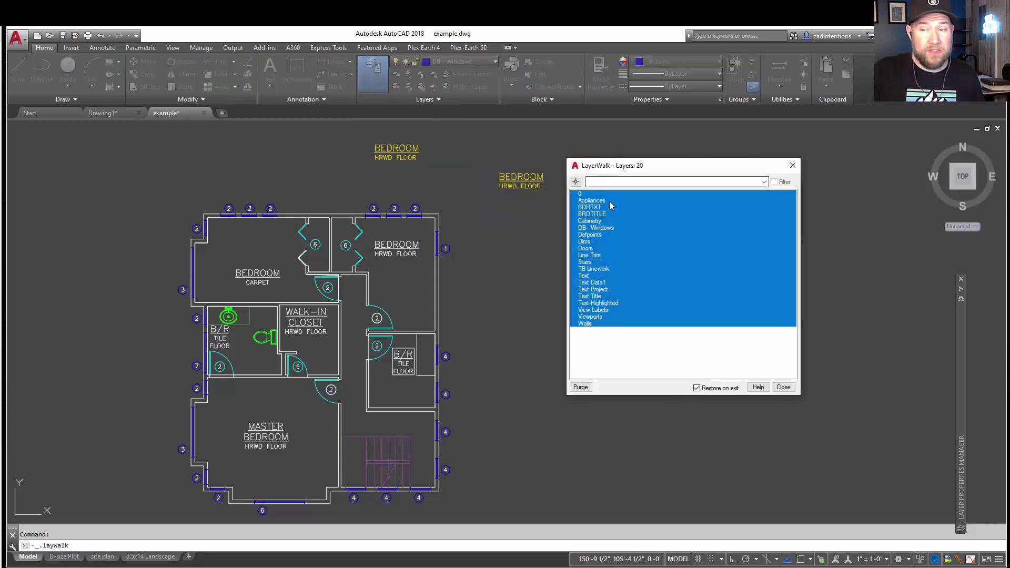
pyautogui.click(605, 196)
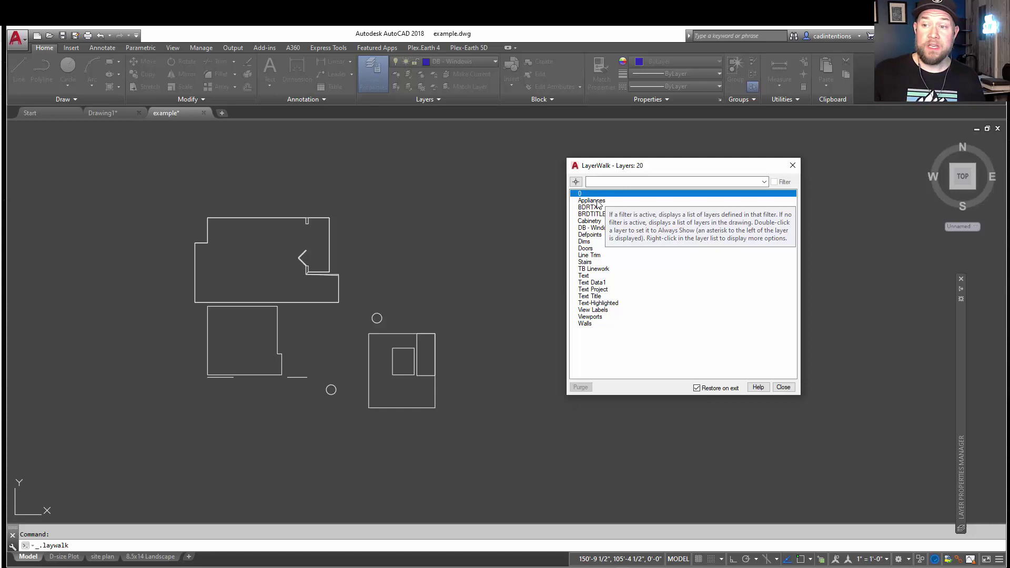
pyautogui.click(597, 202)
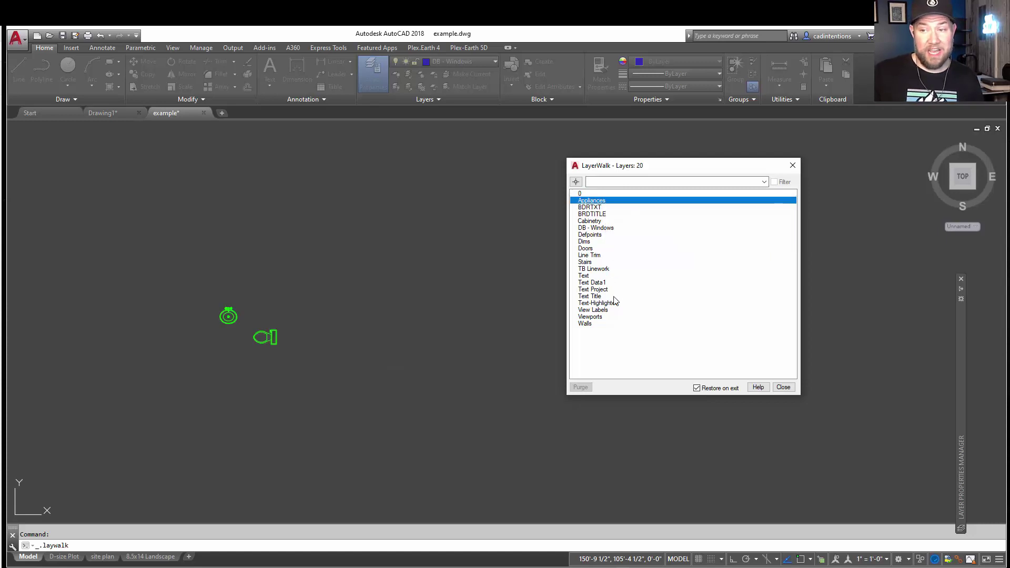
pyautogui.press('Down')
pyautogui.press('Down')
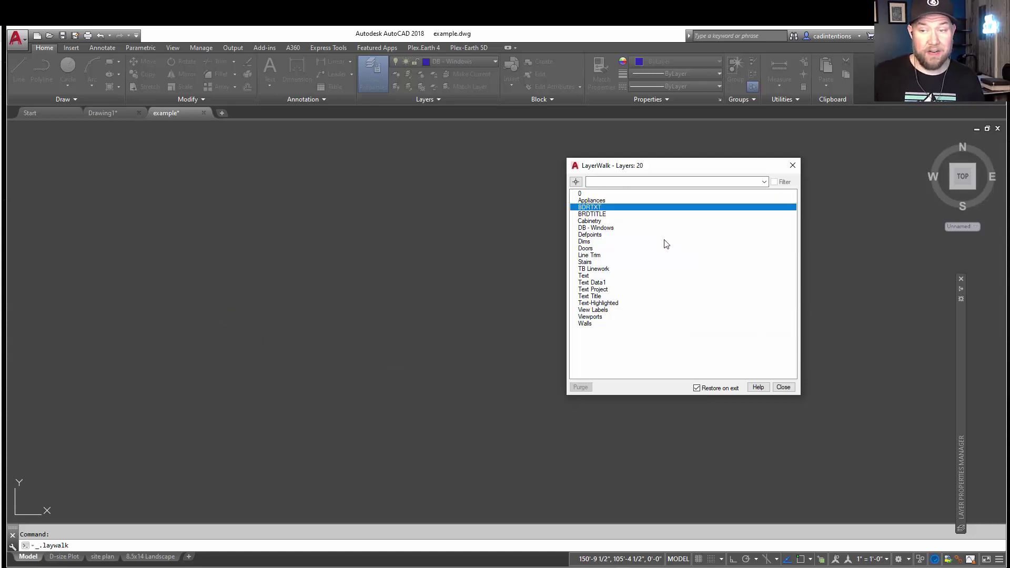
pyautogui.press('Down')
pyautogui.press('Down')
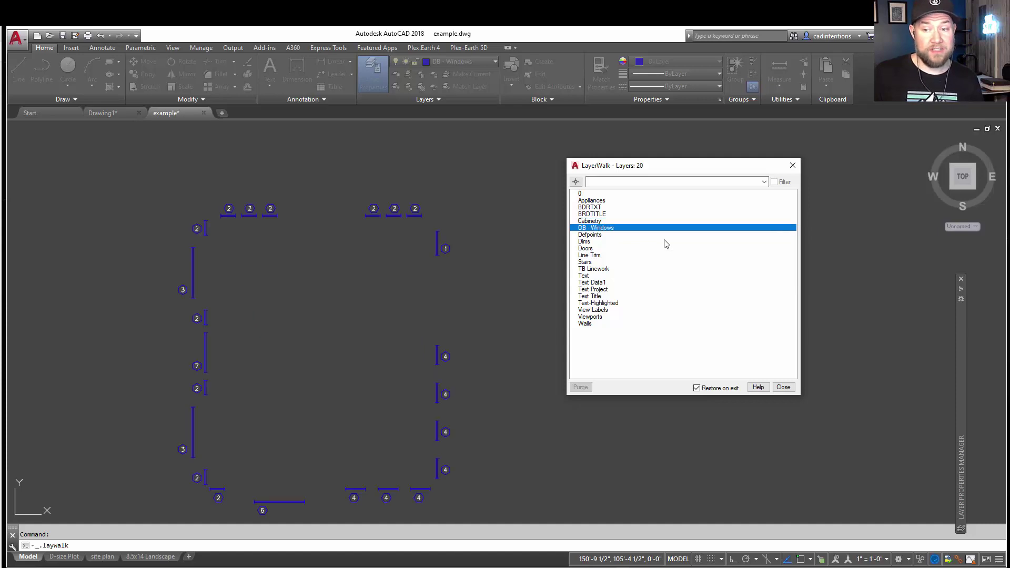
pyautogui.press('Down')
pyautogui.press('Down')
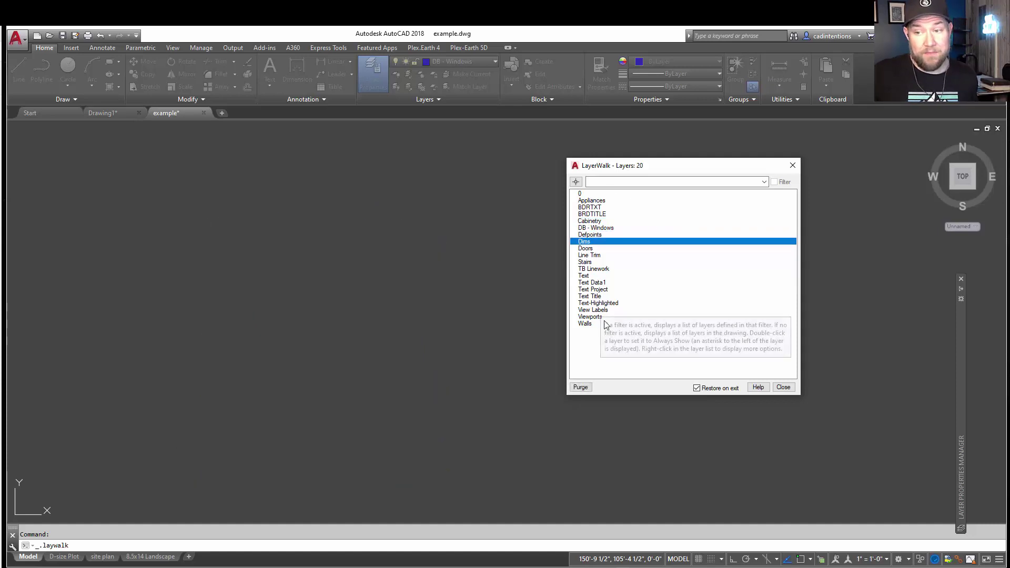
# - Show Walls, Doors and DB - Windows together, then individual layers, and close LayerWalk
pyautogui.click(586, 324)
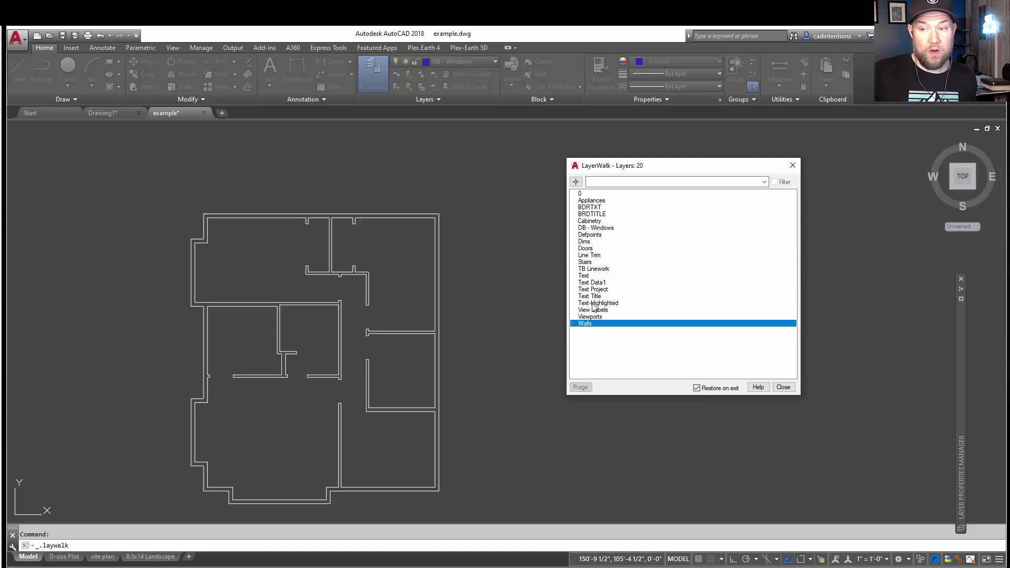
pyautogui.keyDown('ctrl'); pyautogui.click(583, 249); pyautogui.keyUp('ctrl')
pyautogui.keyDown('ctrl'); pyautogui.click(587, 228); pyautogui.keyUp('ctrl')
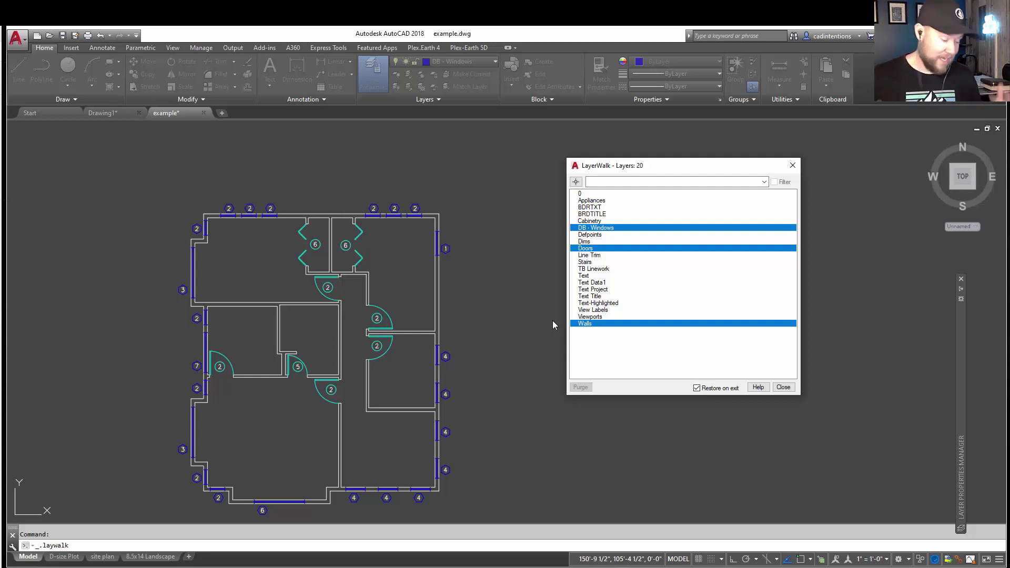
pyautogui.click(647, 355)
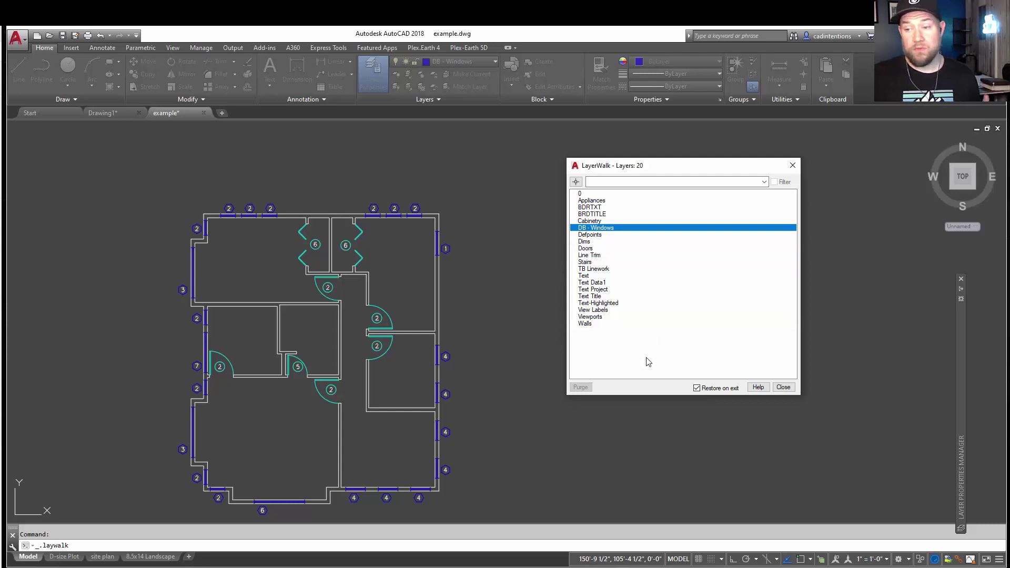
pyautogui.click(595, 324)
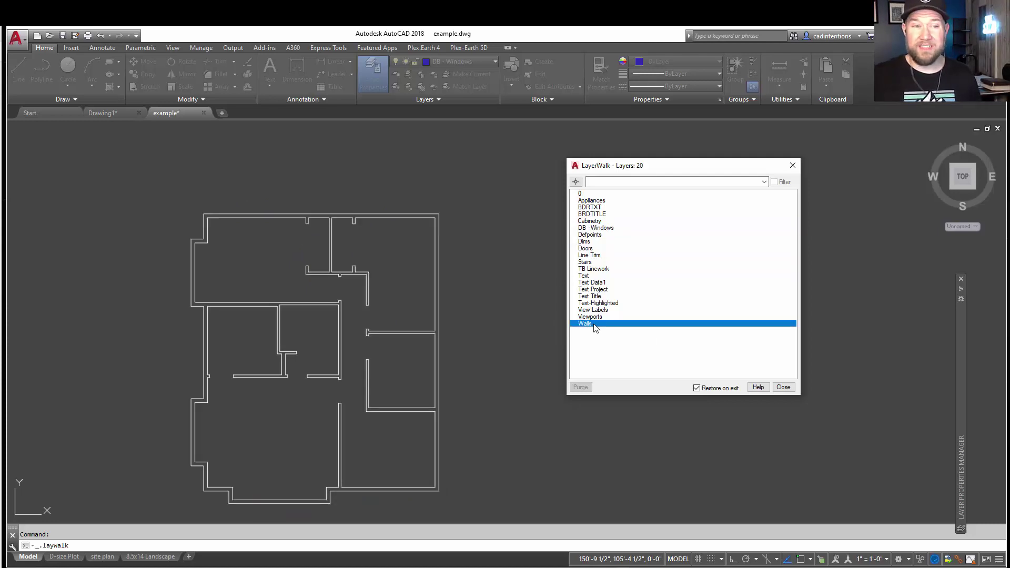
pyautogui.click(589, 285)
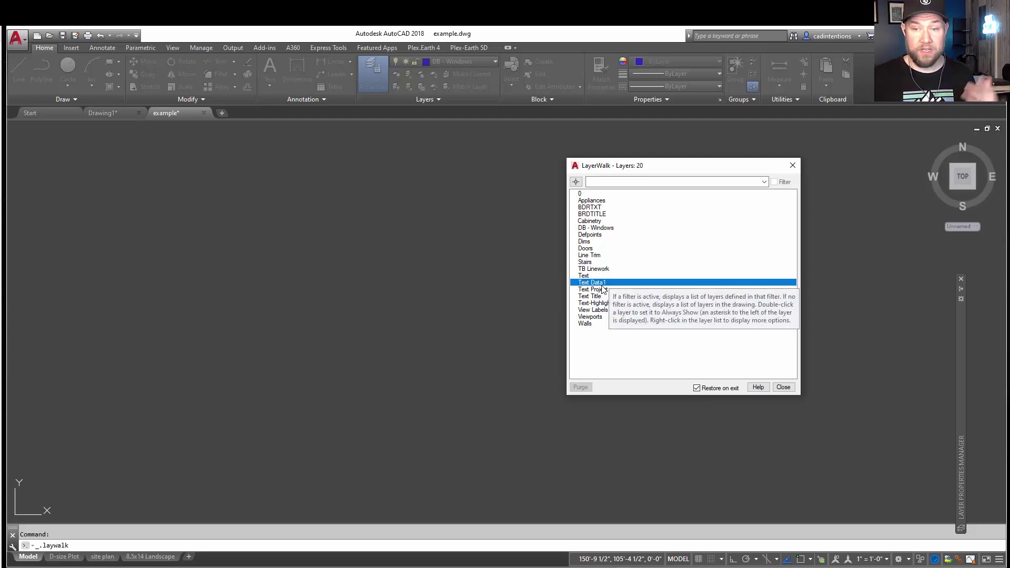
pyautogui.click(782, 387)
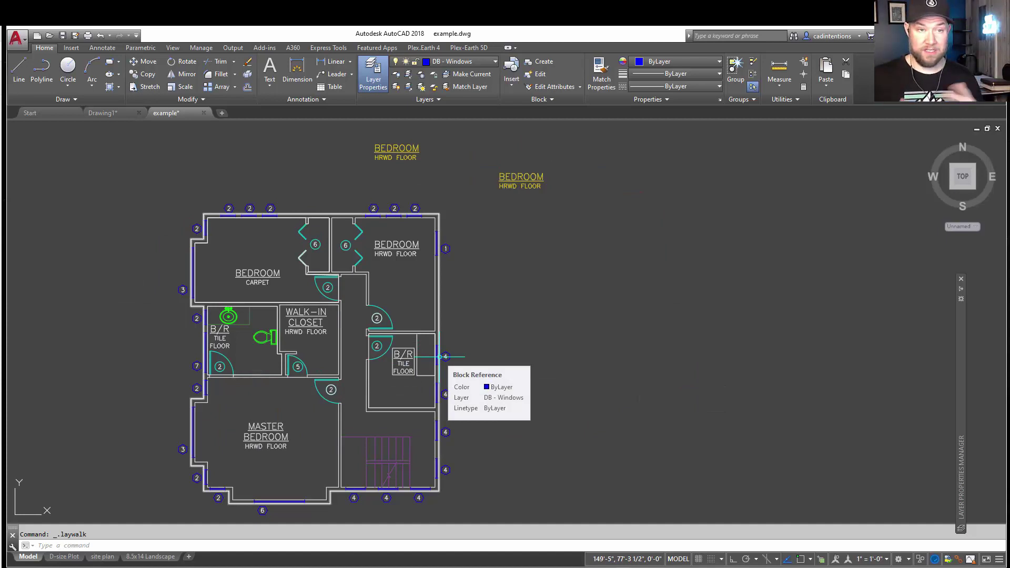
# - Check the BEDROOM label's layer from its rollover properties and expand the Layers panel
pyautogui.press('Escape')
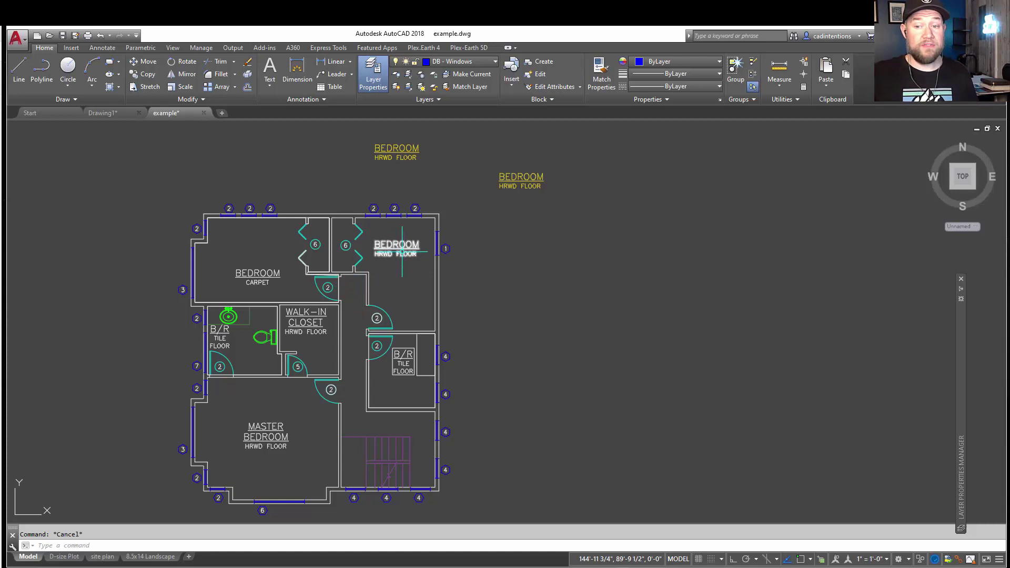
pyautogui.moveTo(402, 252)
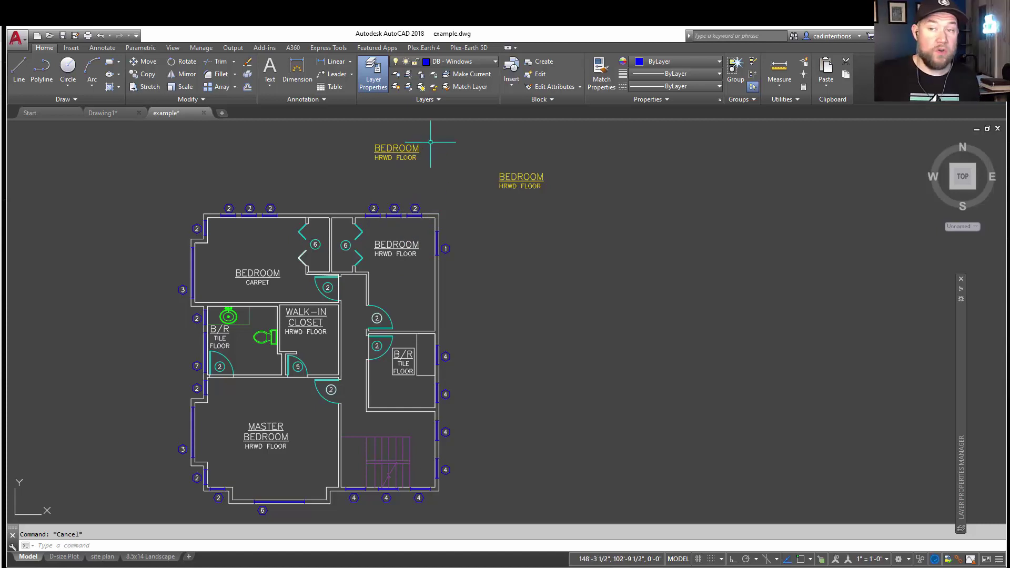
pyautogui.click(429, 101)
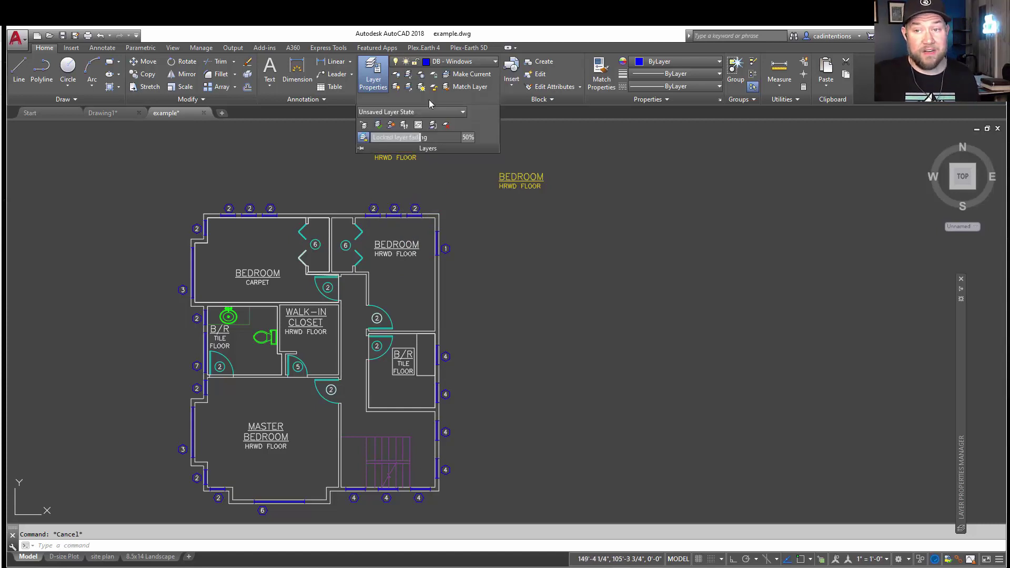
# - Copy the walk-in closet's door onto DB - Windows and place it right of the plan
pyautogui.click(392, 127)
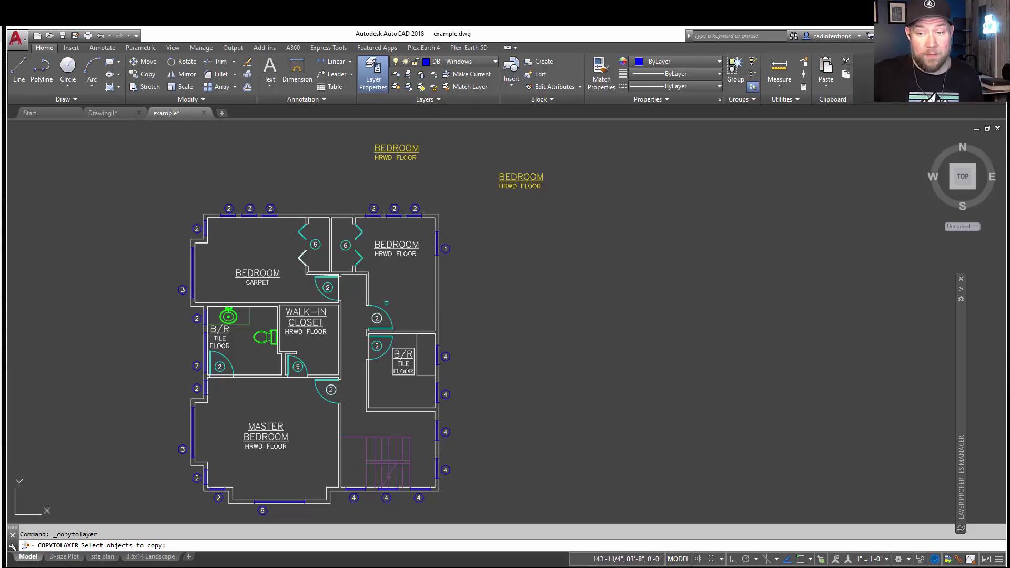
pyautogui.click(383, 311)
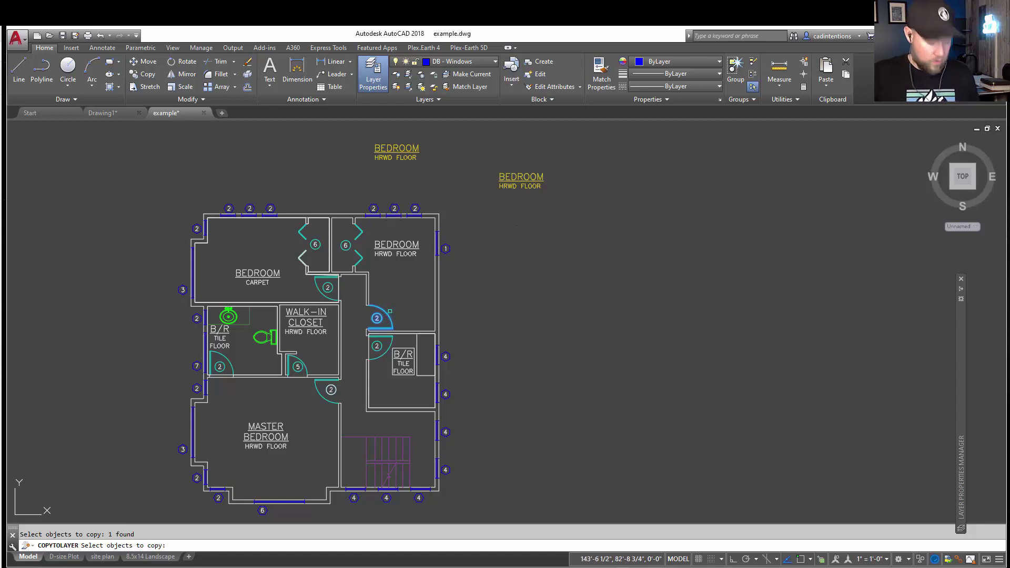
pyautogui.press('Return')
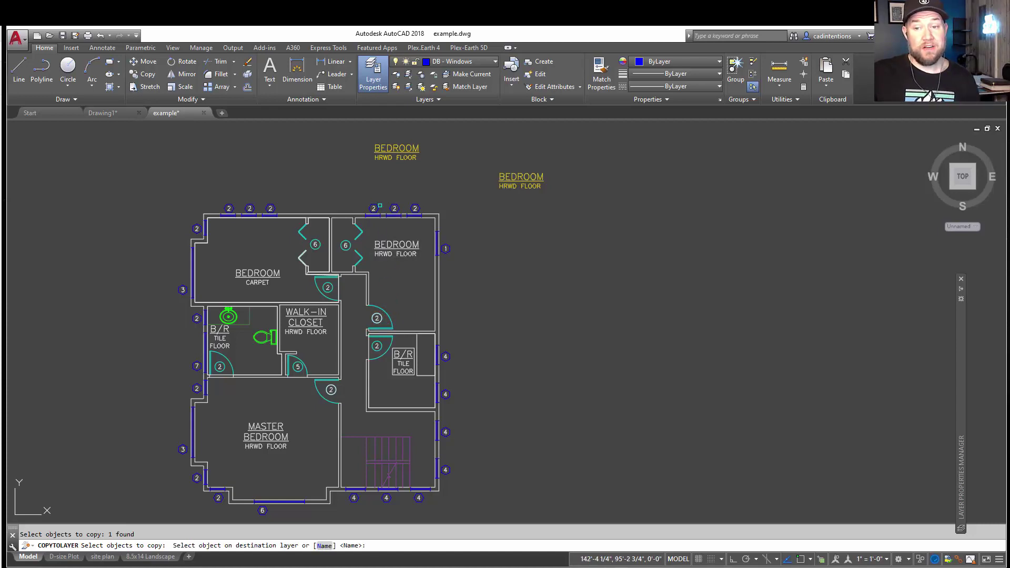
pyautogui.click(394, 208)
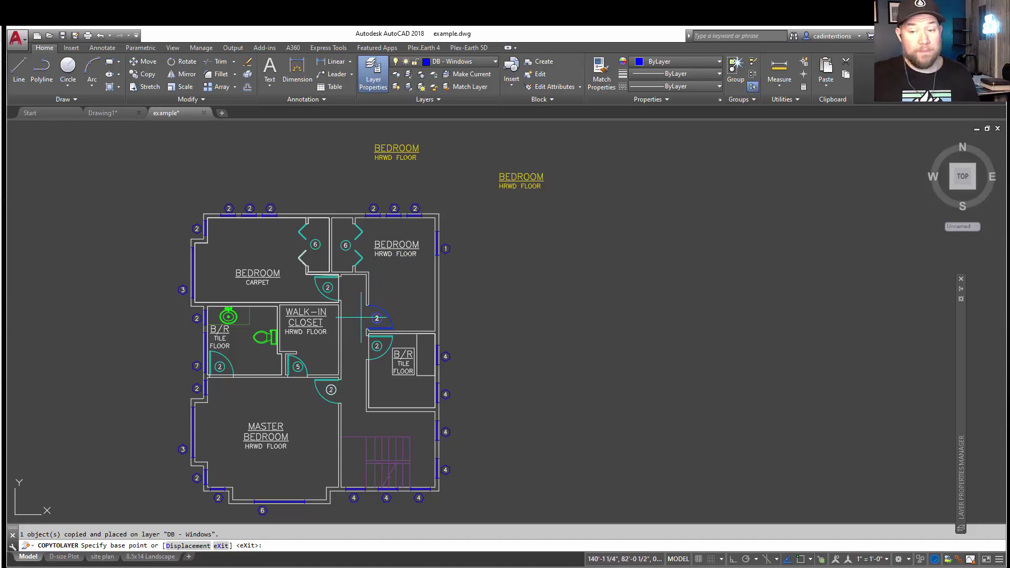
pyautogui.click(378, 311)
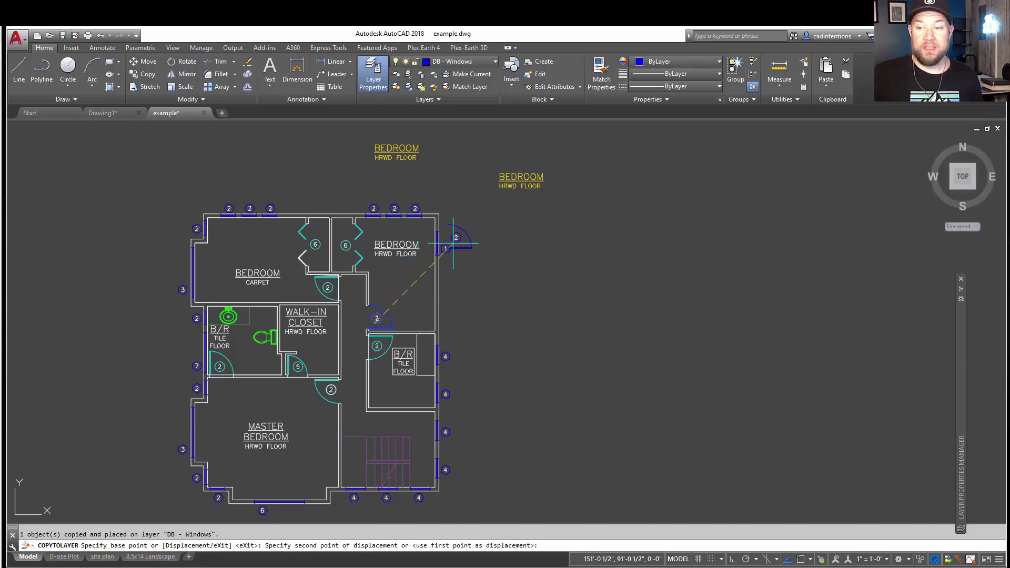
pyautogui.click(626, 220)
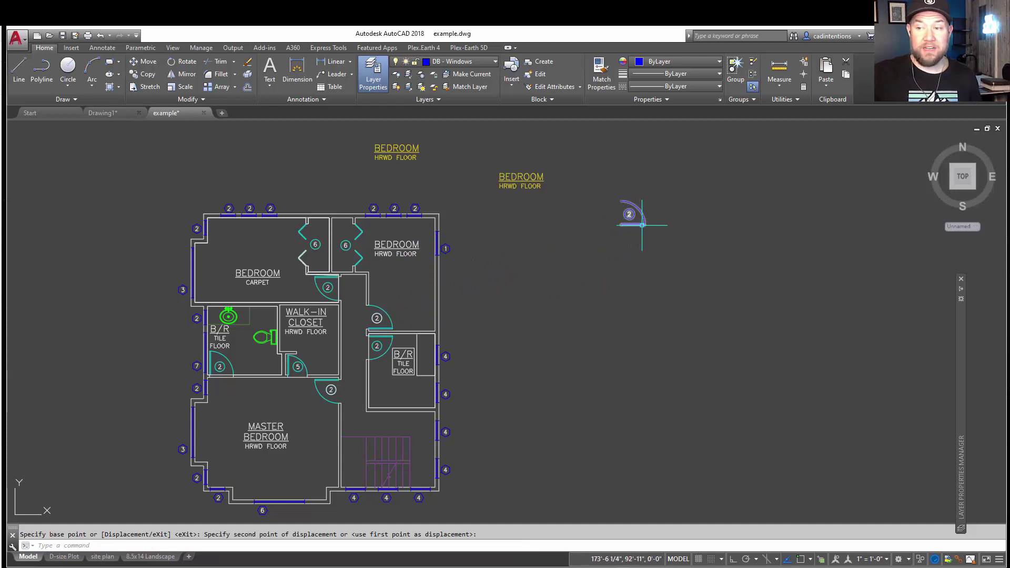